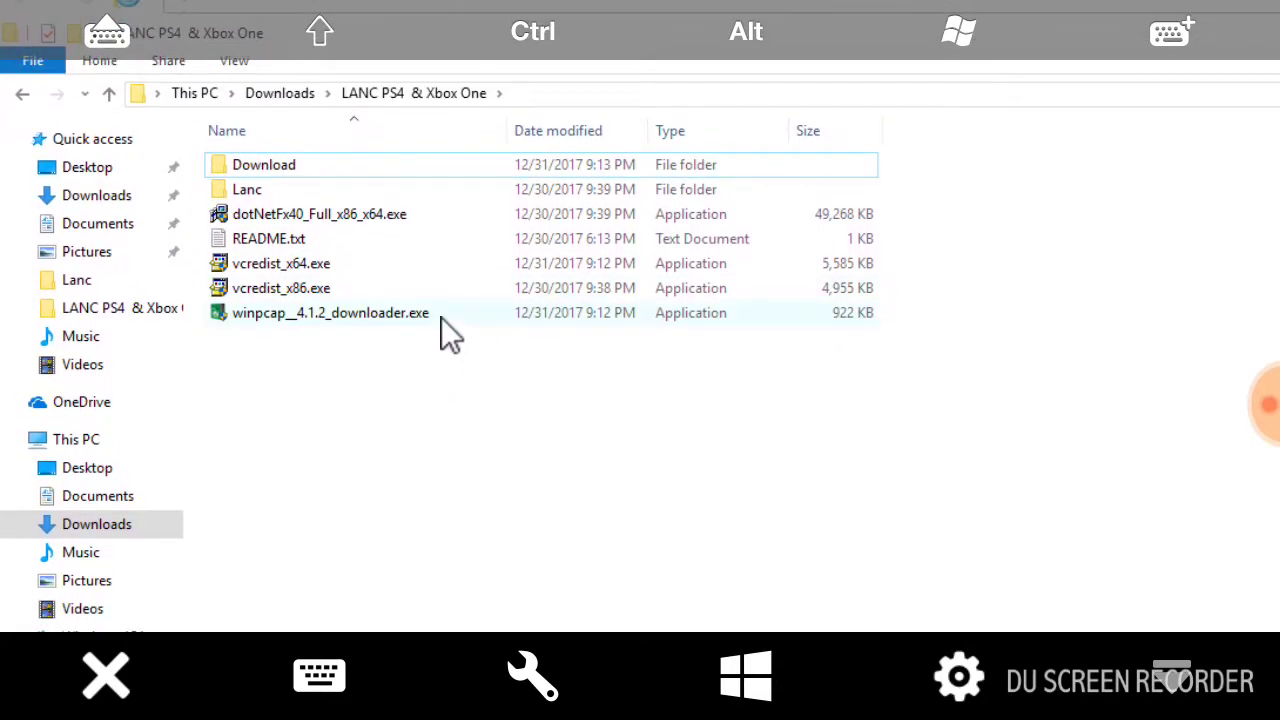
# - Launch the winpcap 4.1.2 downloader, allow it, and accept past the bundled offers to start downloading
pyautogui.click(441, 317)
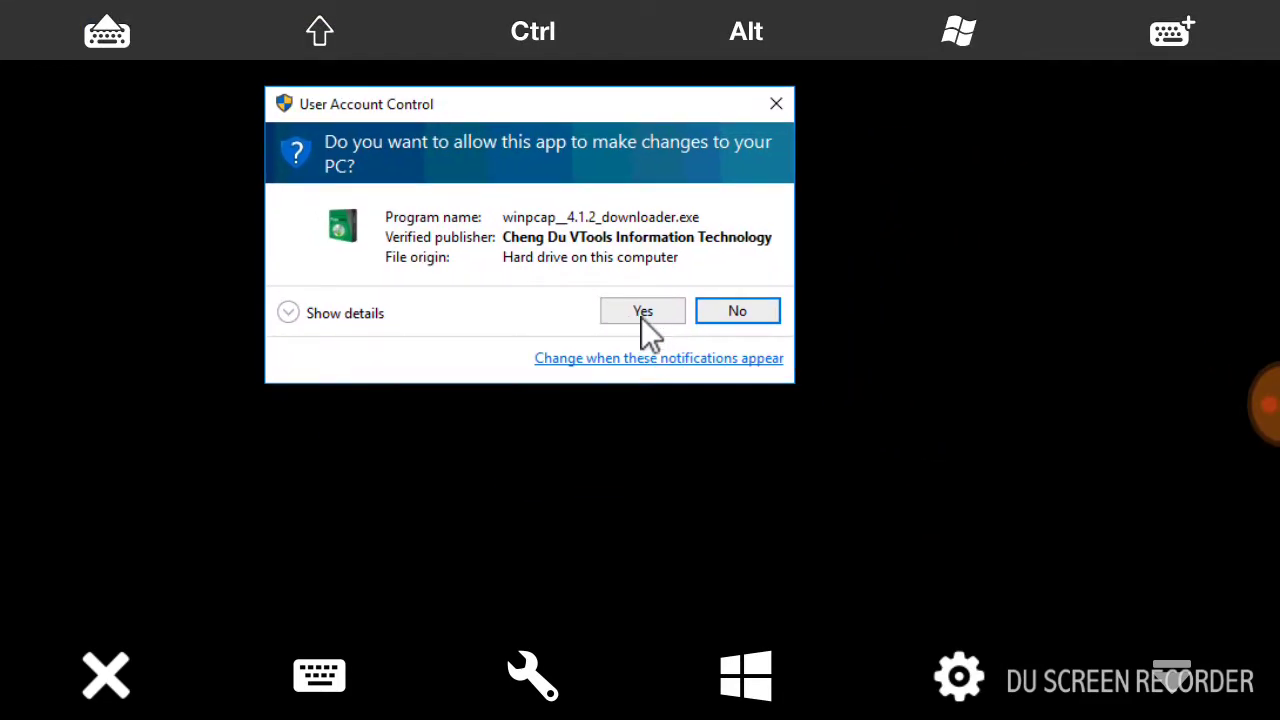
pyautogui.click(641, 317)
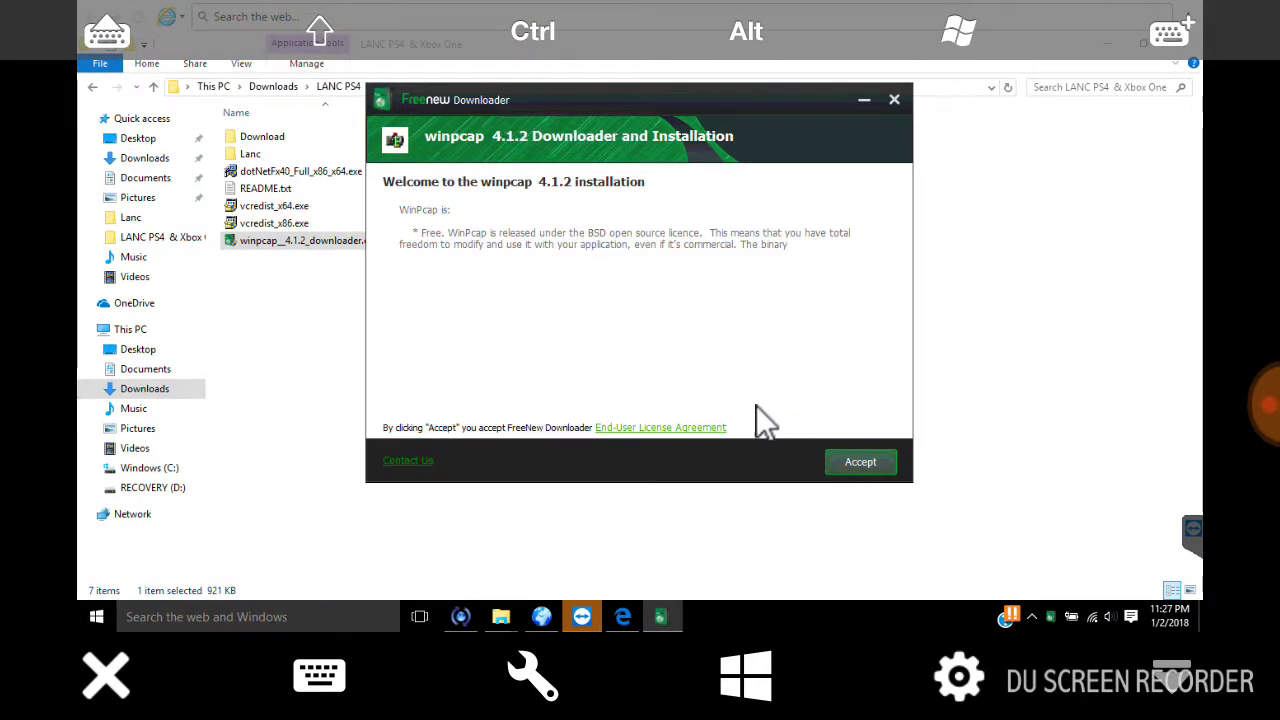
pyautogui.click(866, 461)
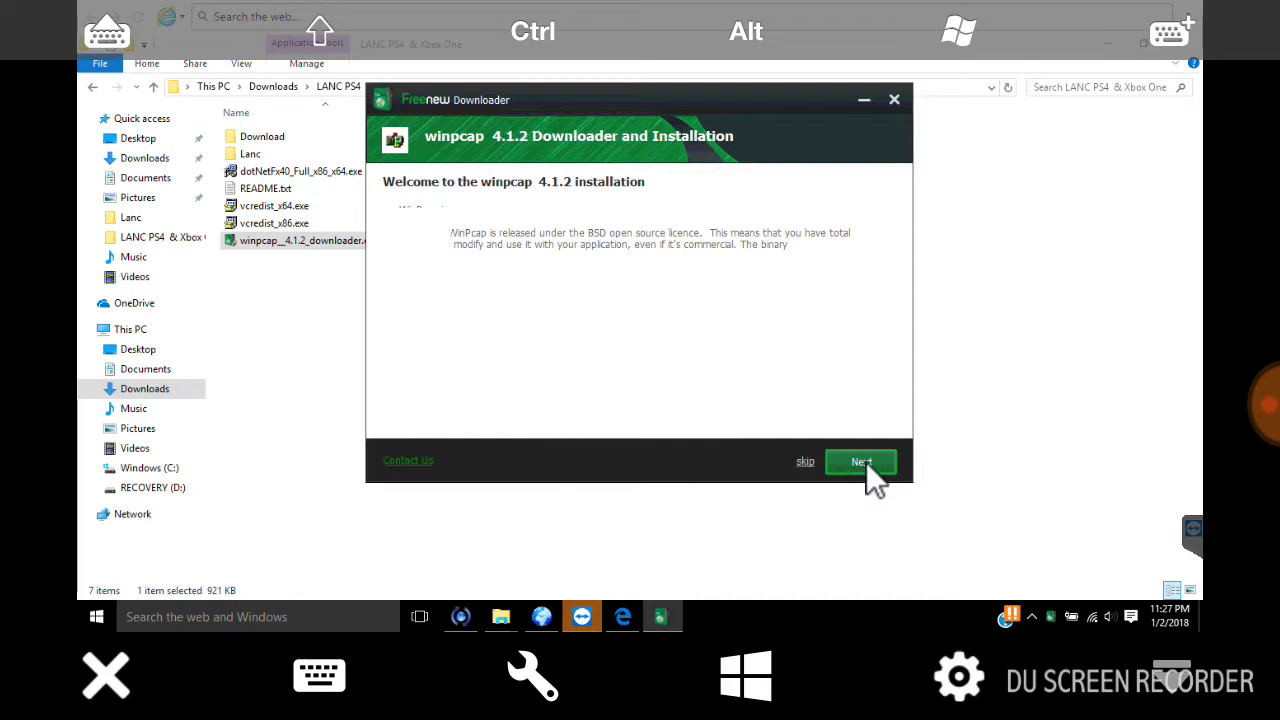
pyautogui.click(866, 461)
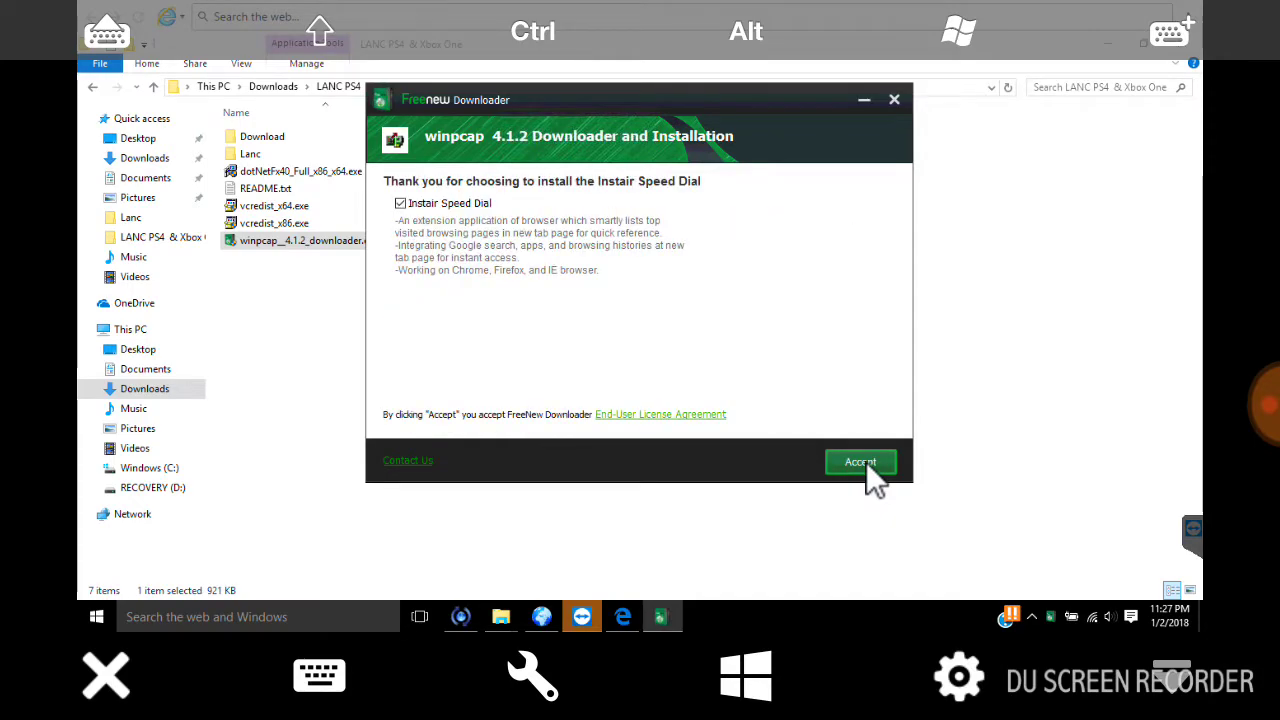
pyautogui.click(866, 461)
pyautogui.click(866, 461)
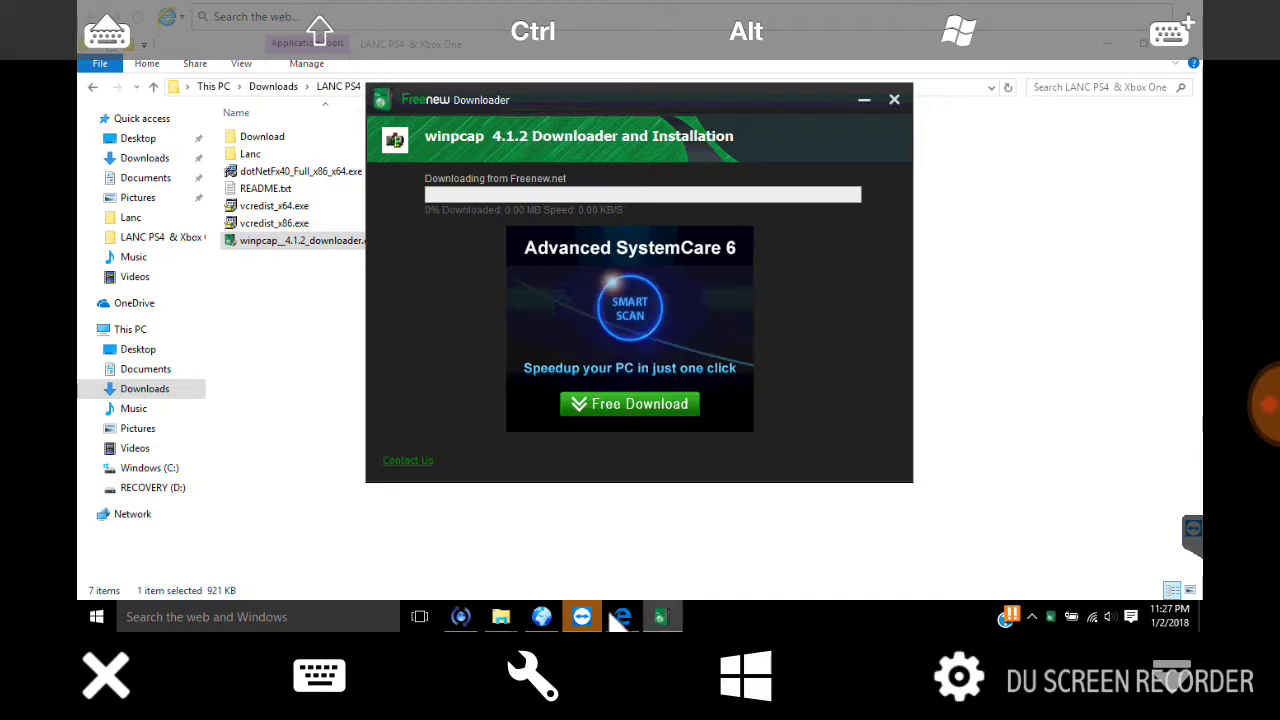
# - Minimize the WinPcap web page and choose Install & Exit to finish the downloader
pyautogui.moveTo(620, 618)
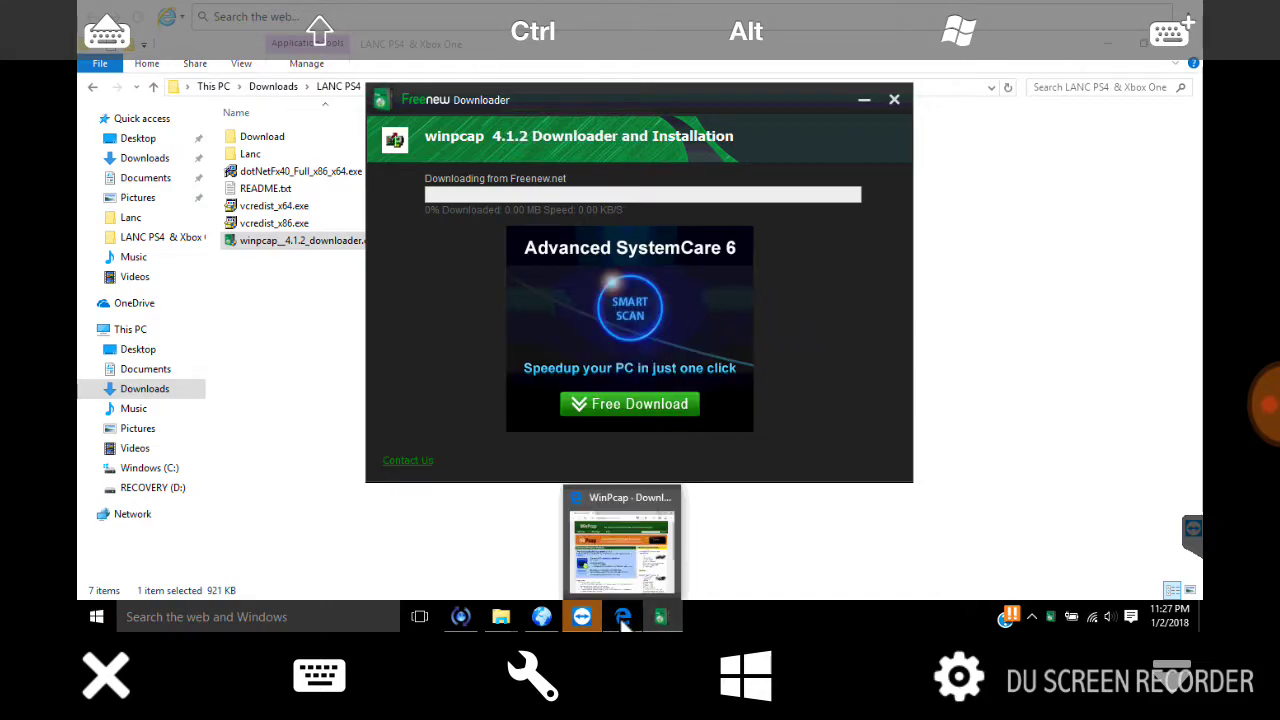
pyautogui.click(626, 518)
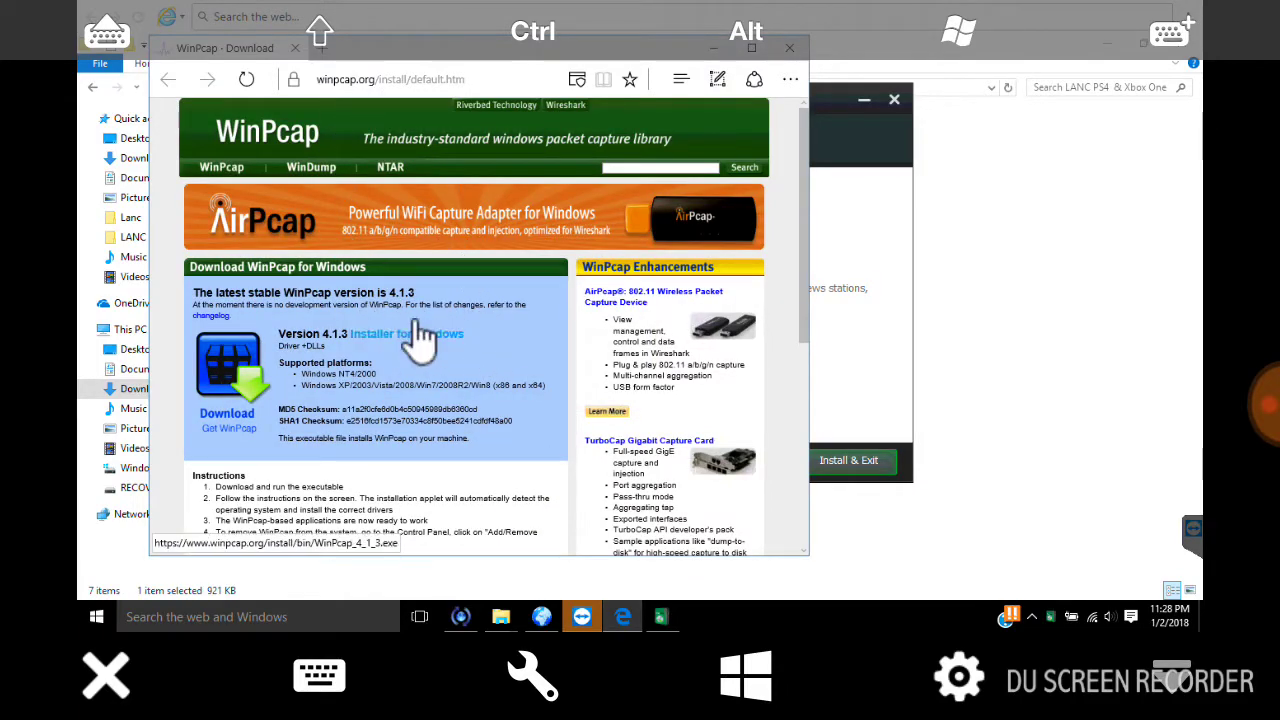
pyautogui.click(704, 55)
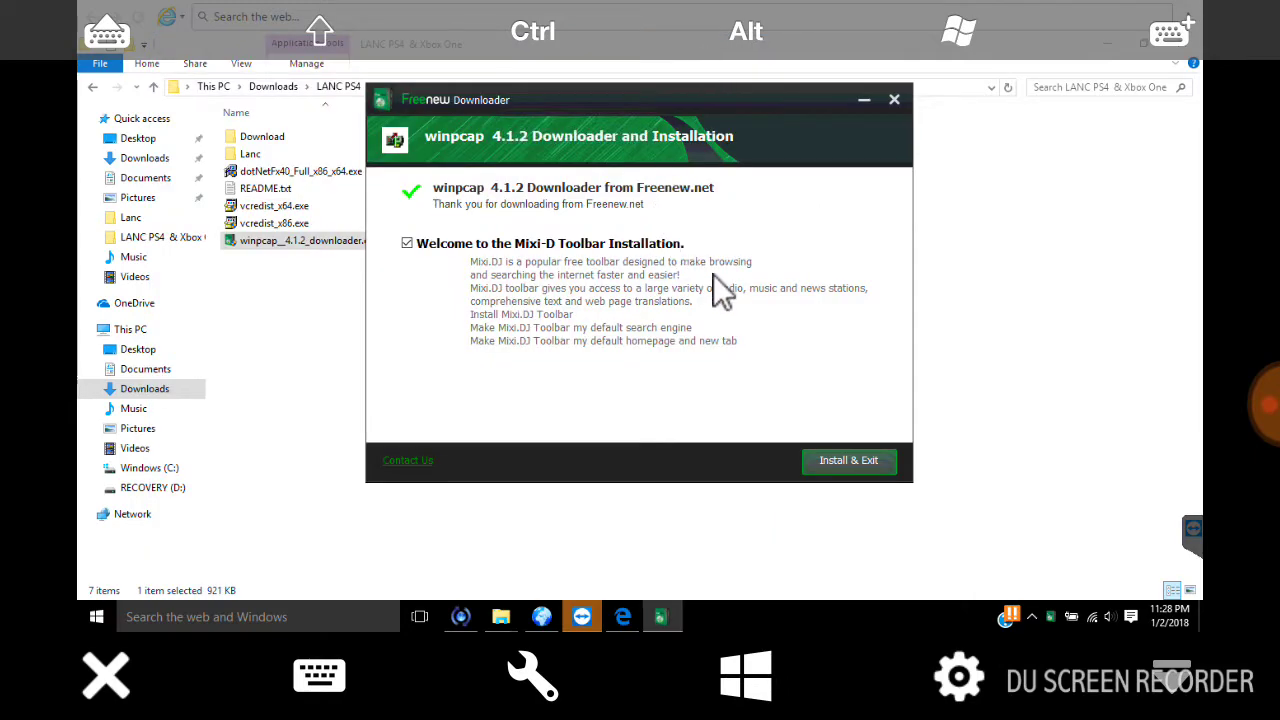
pyautogui.click(850, 455)
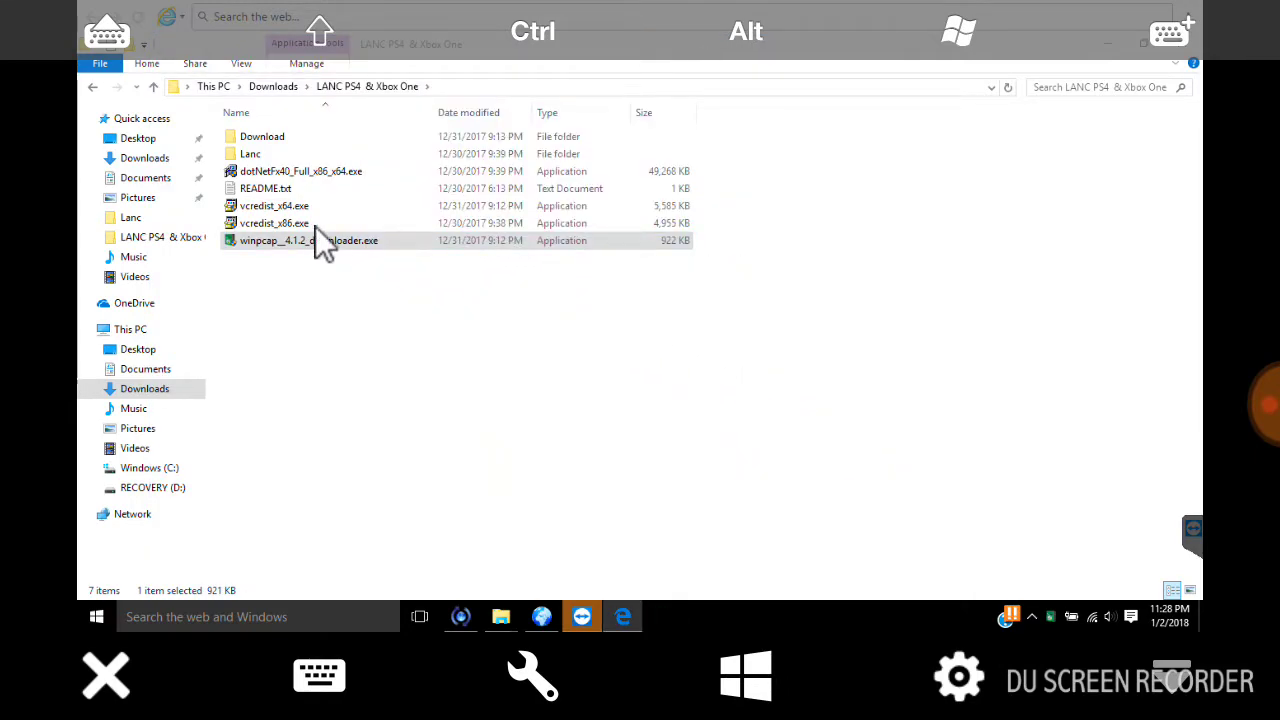
# - Run vcredist_x64.exe and approve its UAC prompt
pyautogui.click(290, 212)
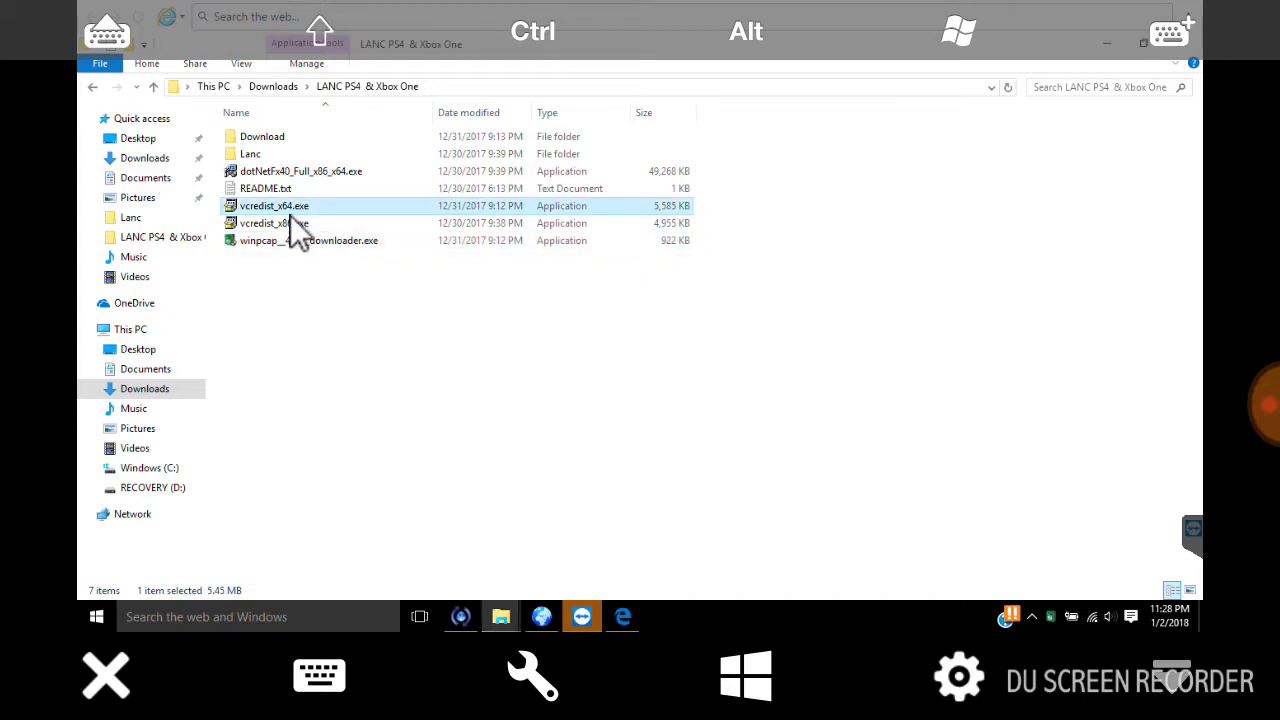
pyautogui.doubleClick(290, 213)
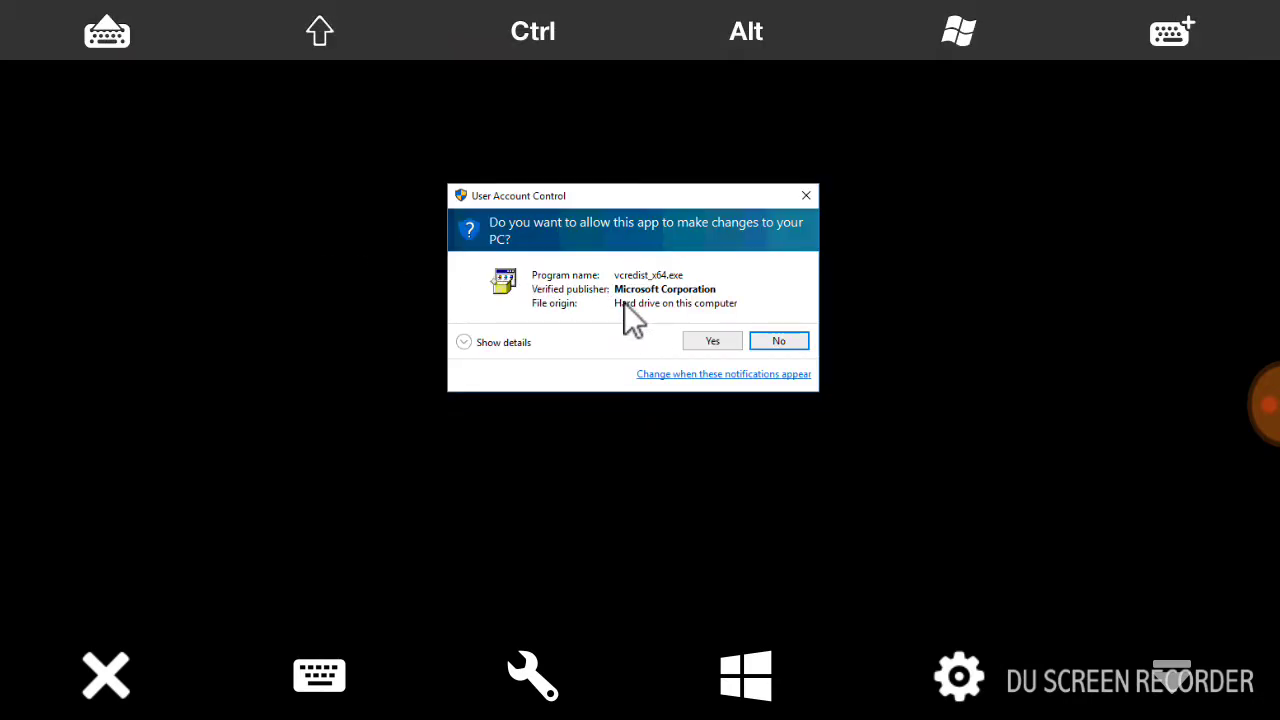
pyautogui.click(709, 338)
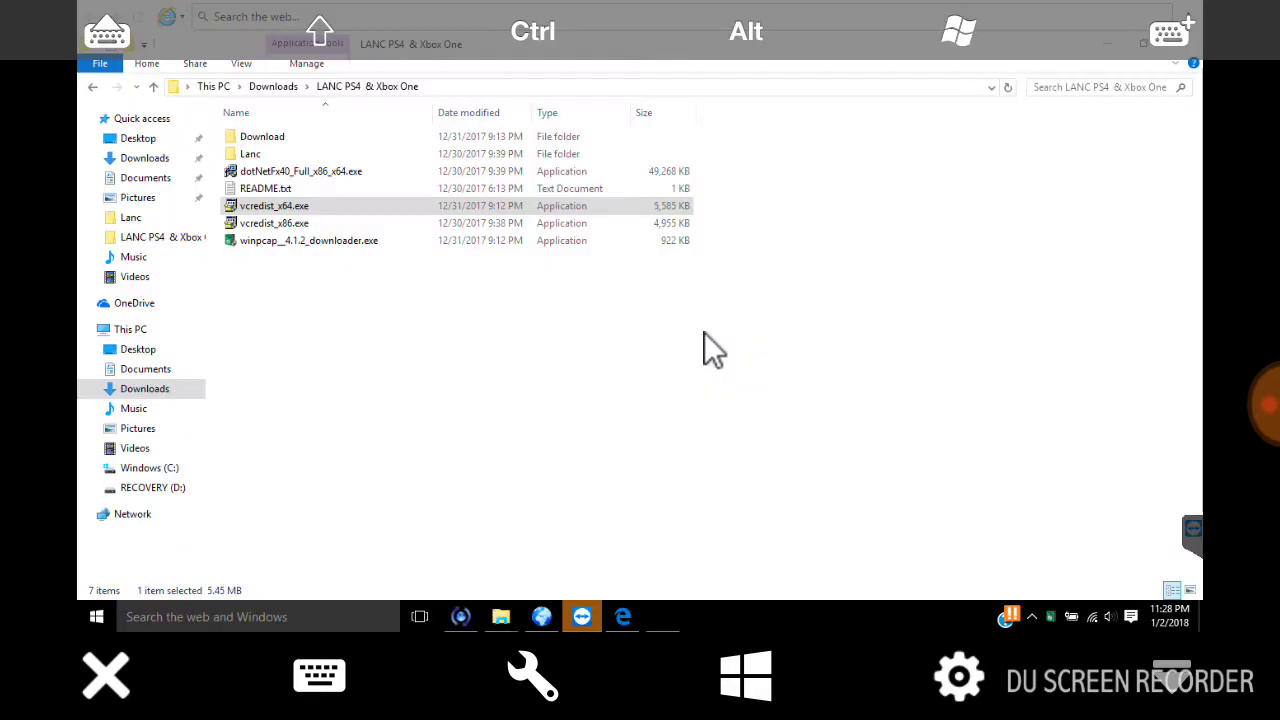
# - Run dotNetFx40_Full_x86_x64.exe, approve its UAC prompt, and return to the Visual C++ maintenance window
pyautogui.click(335, 175)
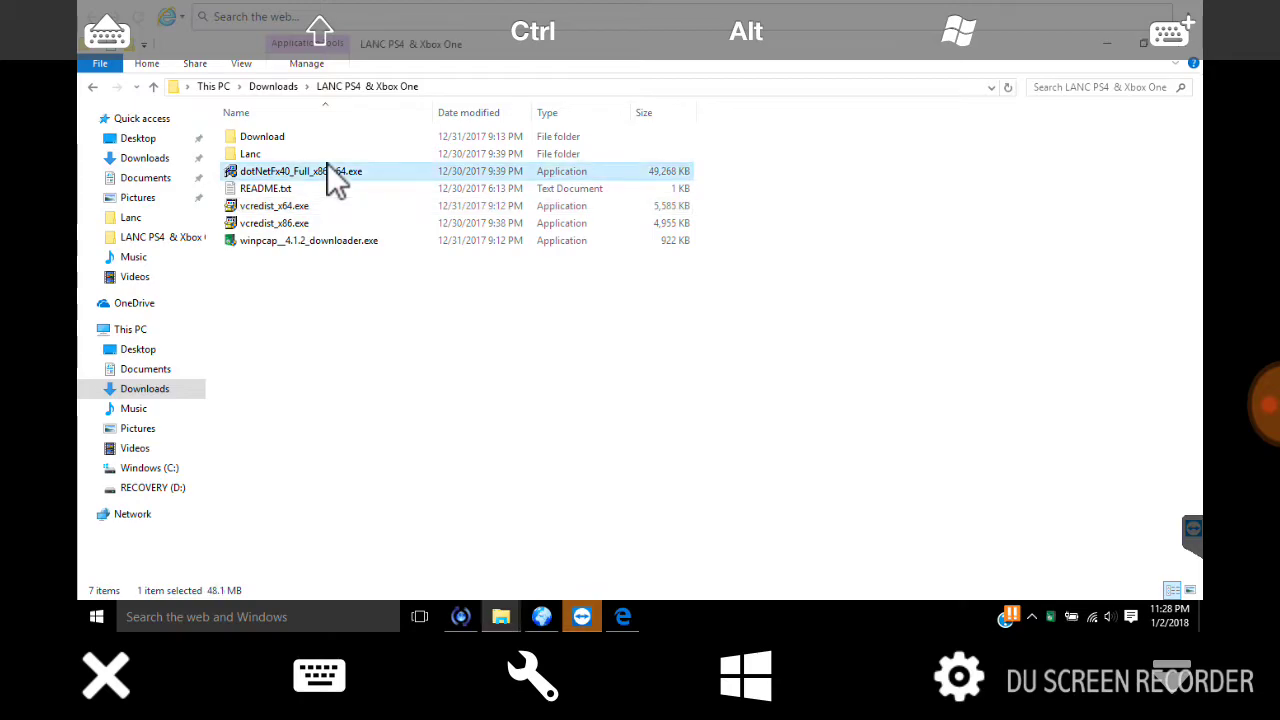
pyautogui.doubleClick(327, 166)
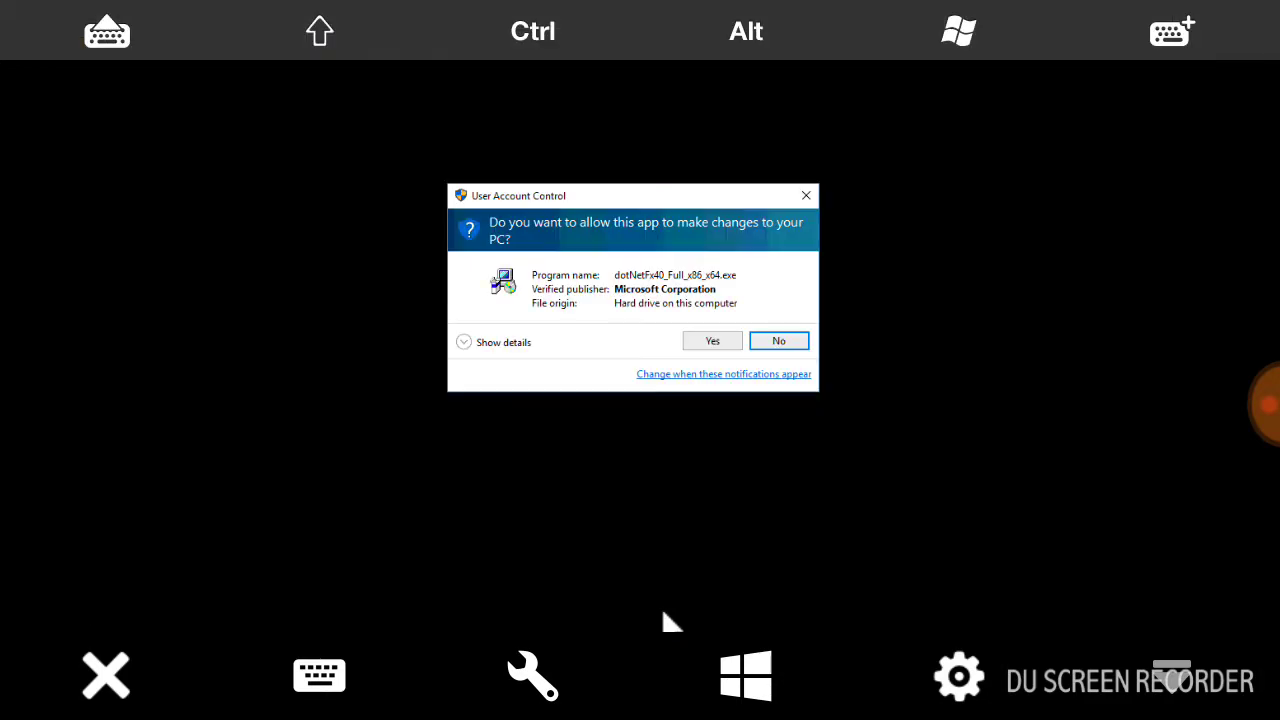
pyautogui.click(705, 345)
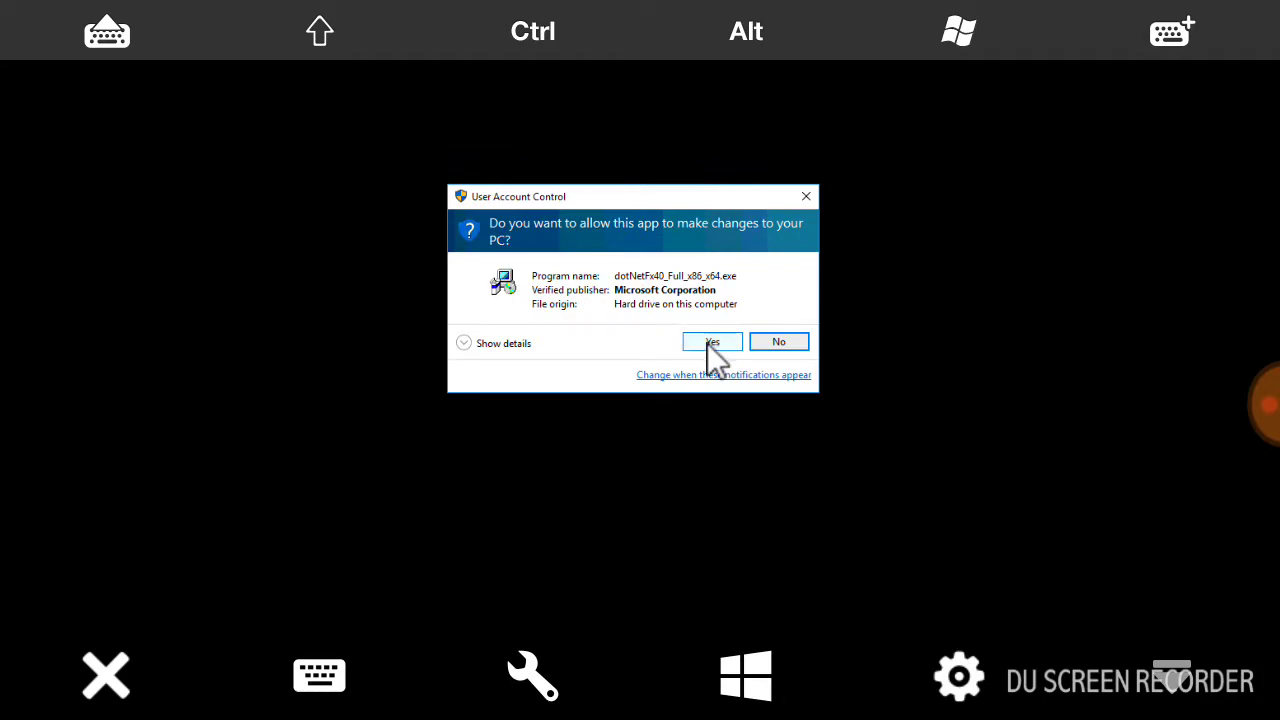
pyautogui.click(707, 343)
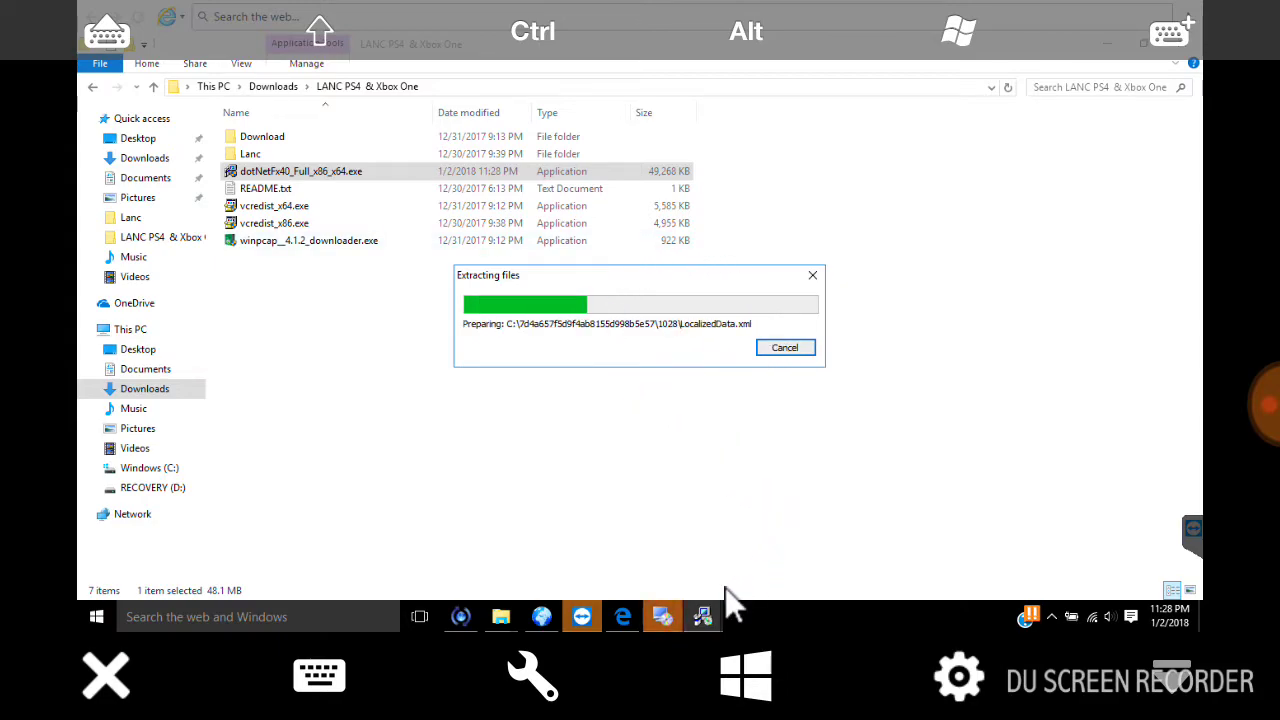
pyautogui.click(665, 618)
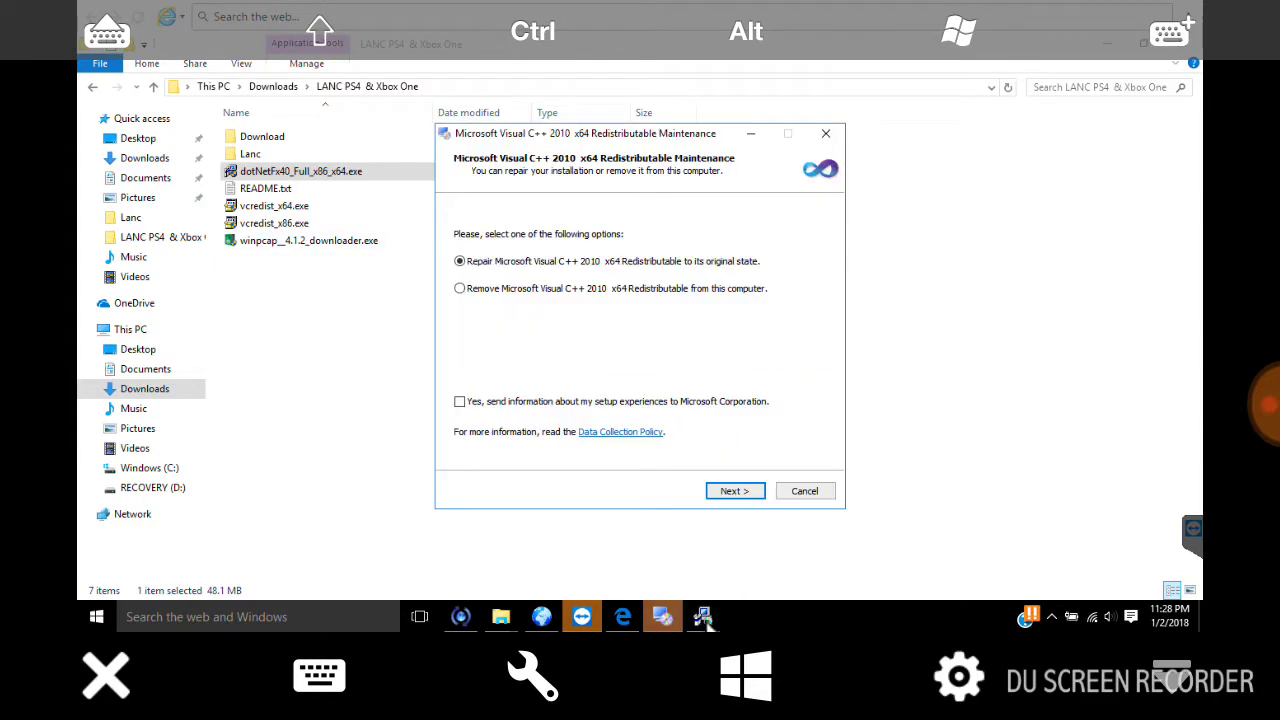
# - Repair the Visual C++ 2010 x64 Redistributable and close the Repair Is Complete dialog
pyautogui.click(724, 486)
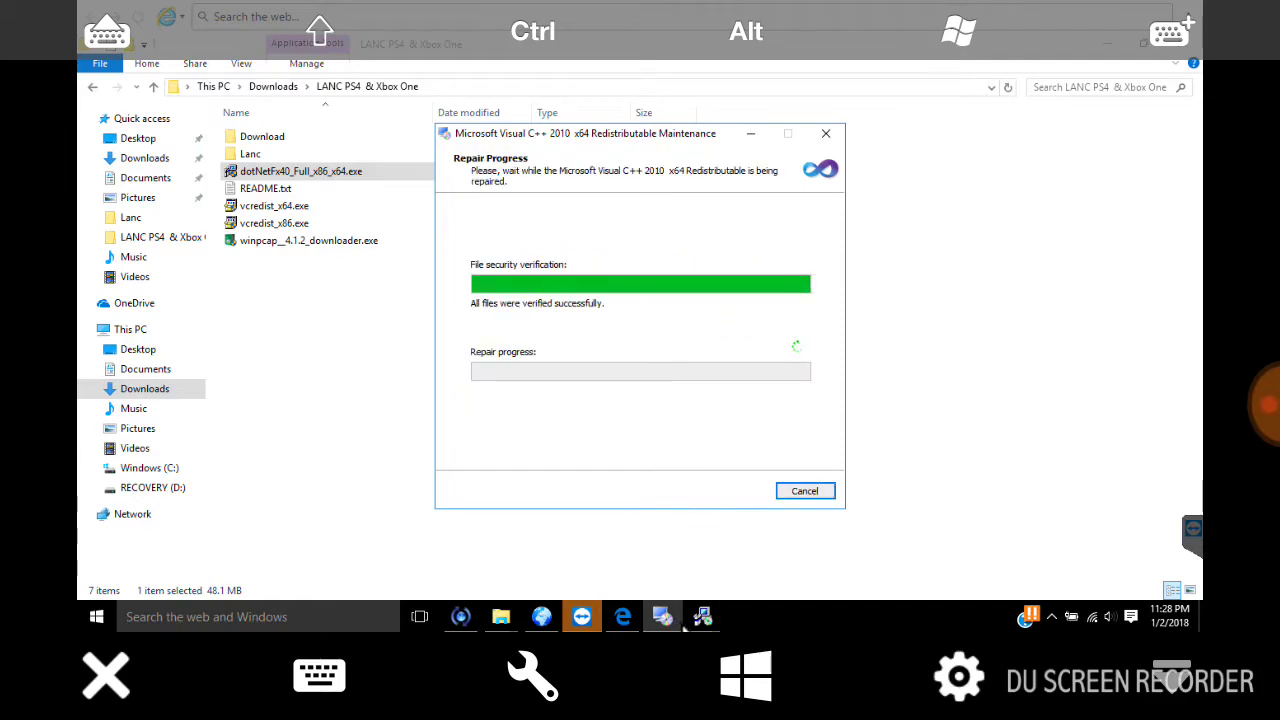
pyautogui.moveTo(708, 612)
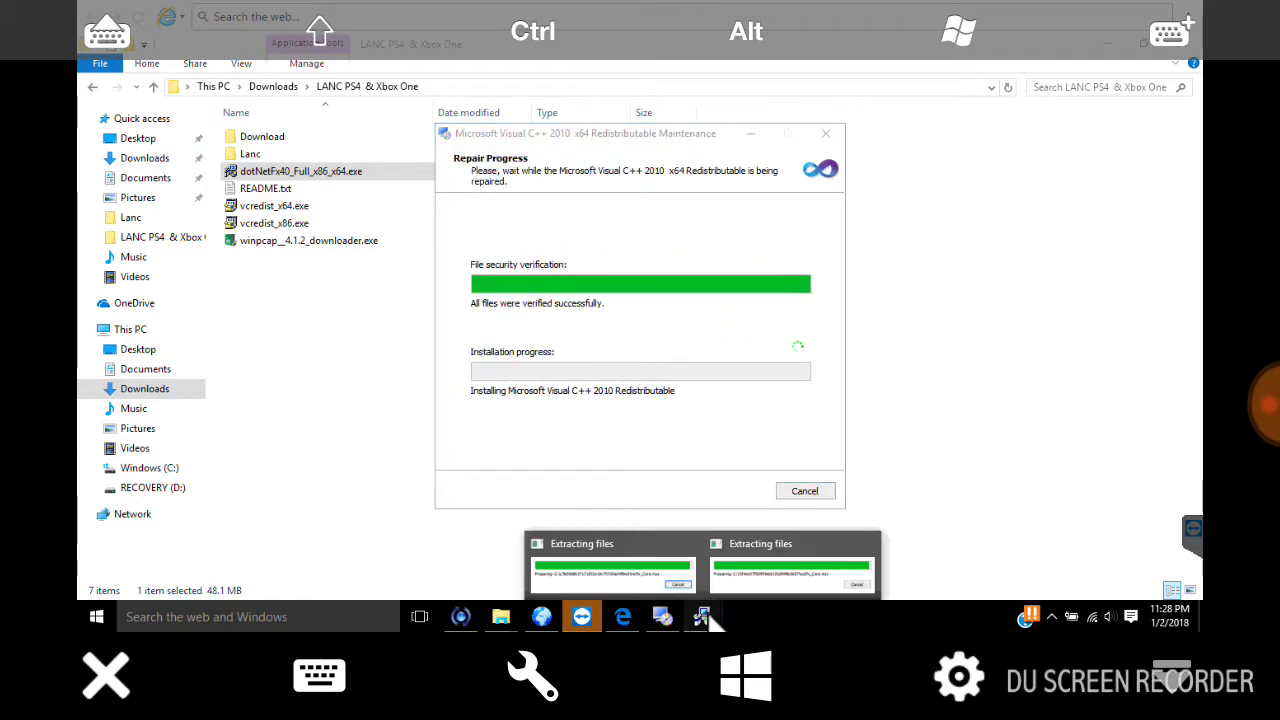
pyautogui.moveTo(686, 550)
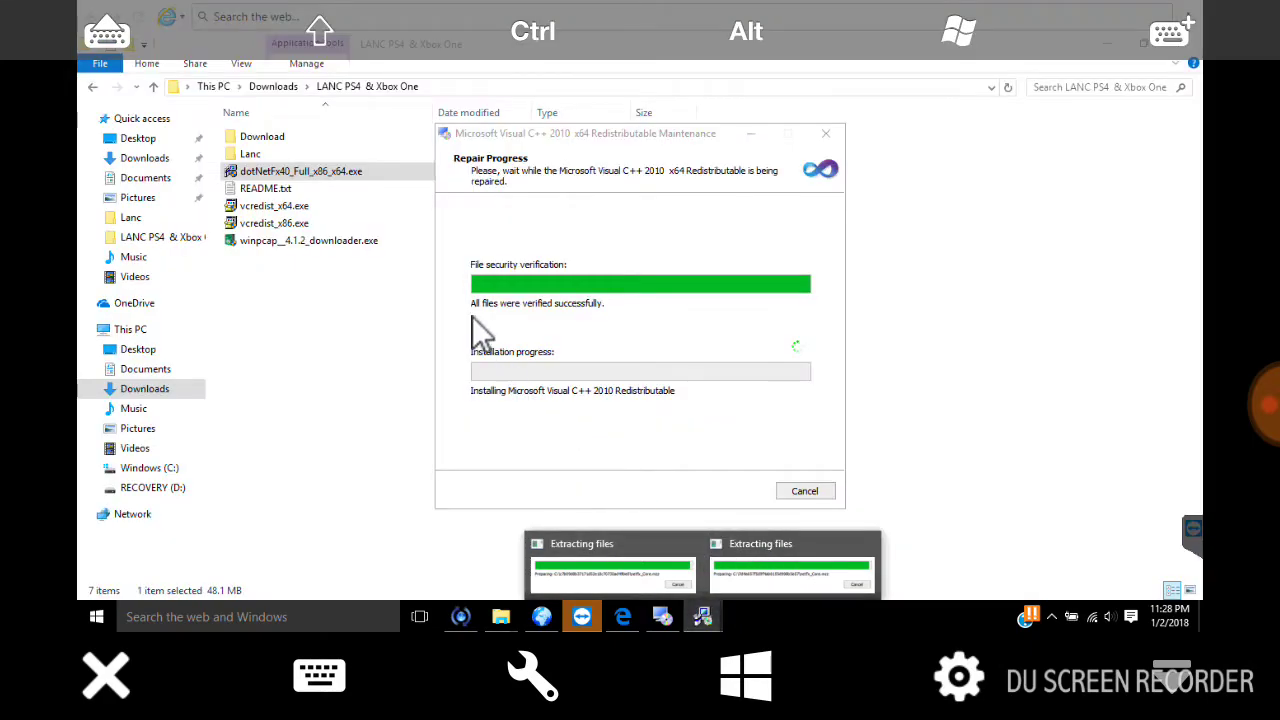
pyautogui.click(490, 160)
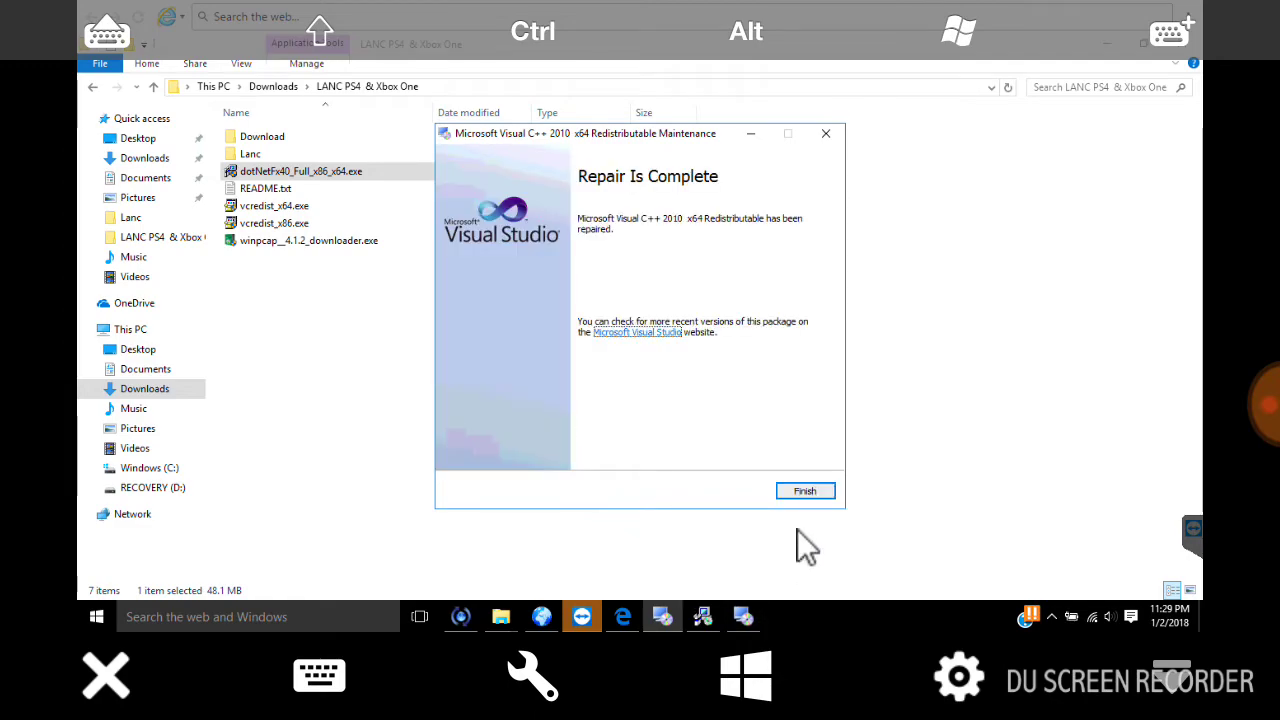
pyautogui.click(790, 492)
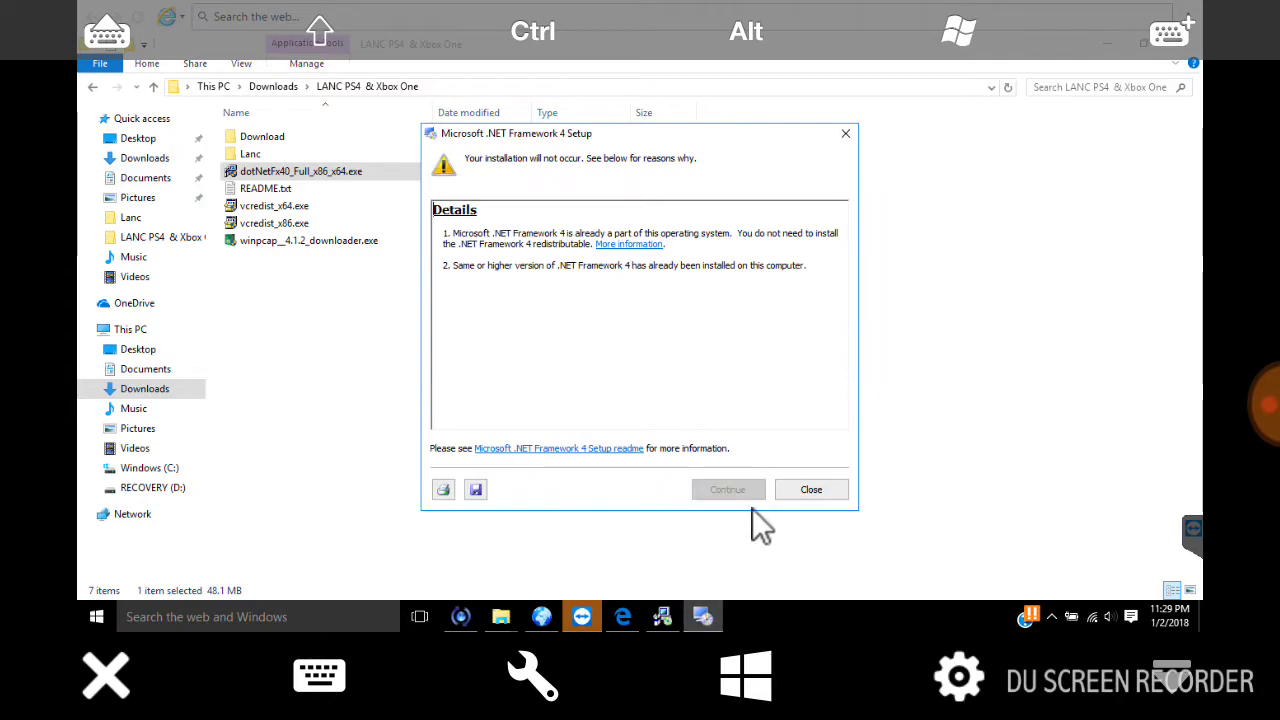
# - Close the already-installed .NET Framework 4 setup, cancel the leftover extraction, and open the Lanc folder
pyautogui.click(821, 498)
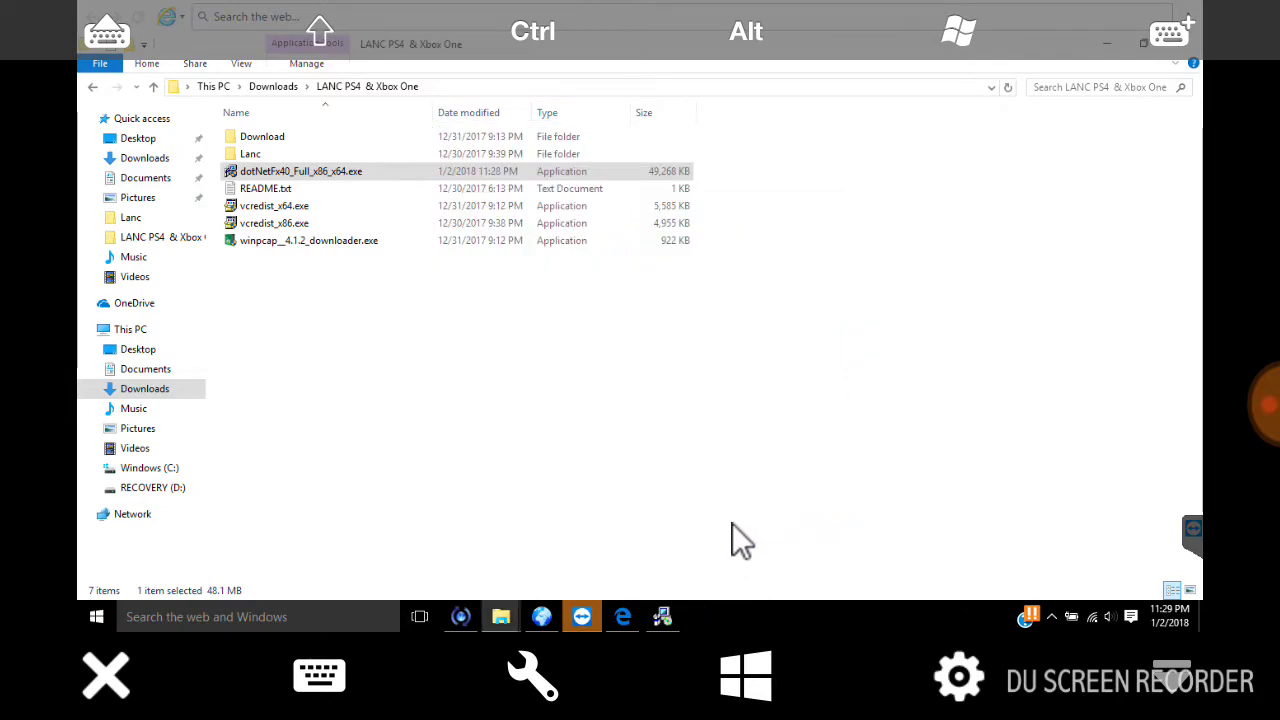
pyautogui.click(697, 580)
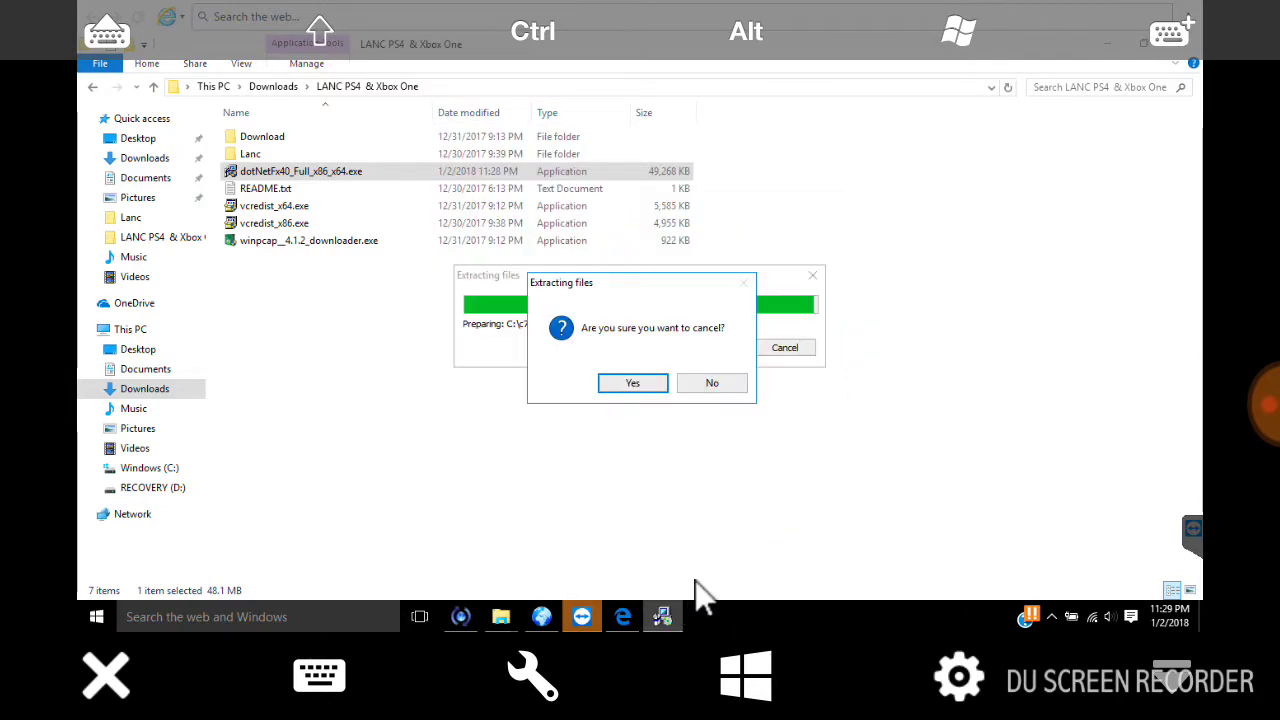
pyautogui.click(628, 386)
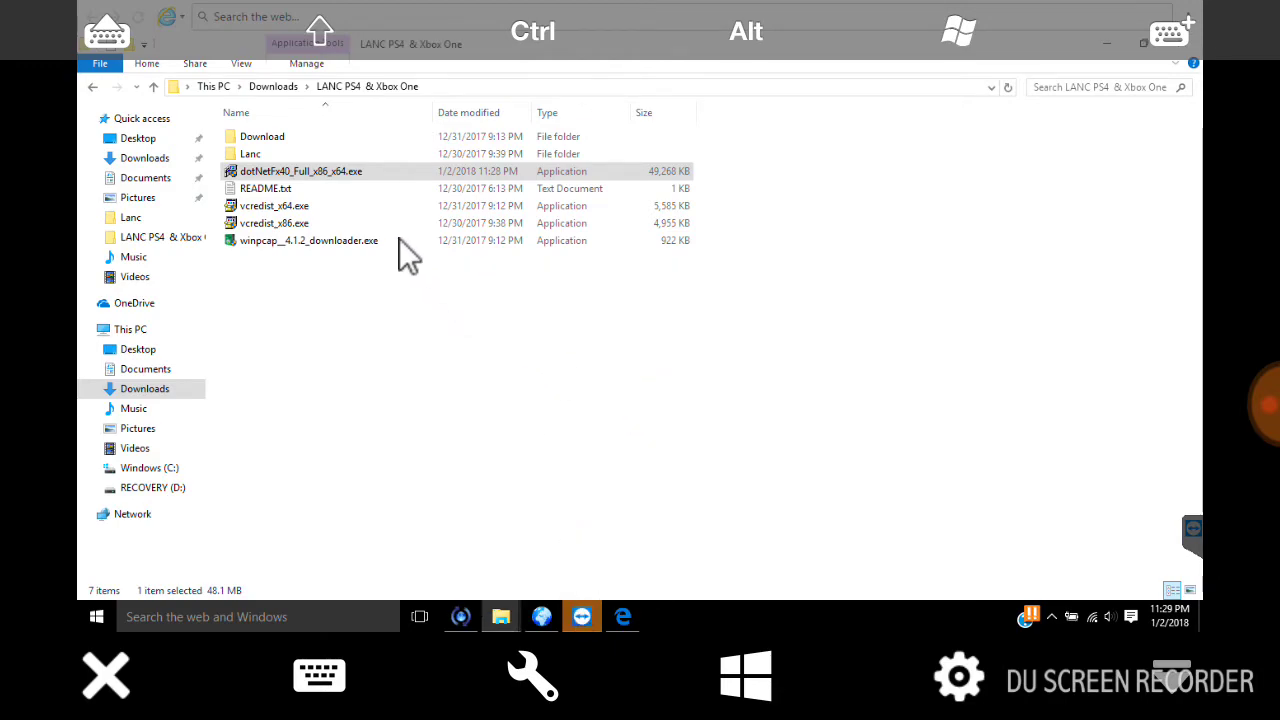
pyautogui.doubleClick(301, 152)
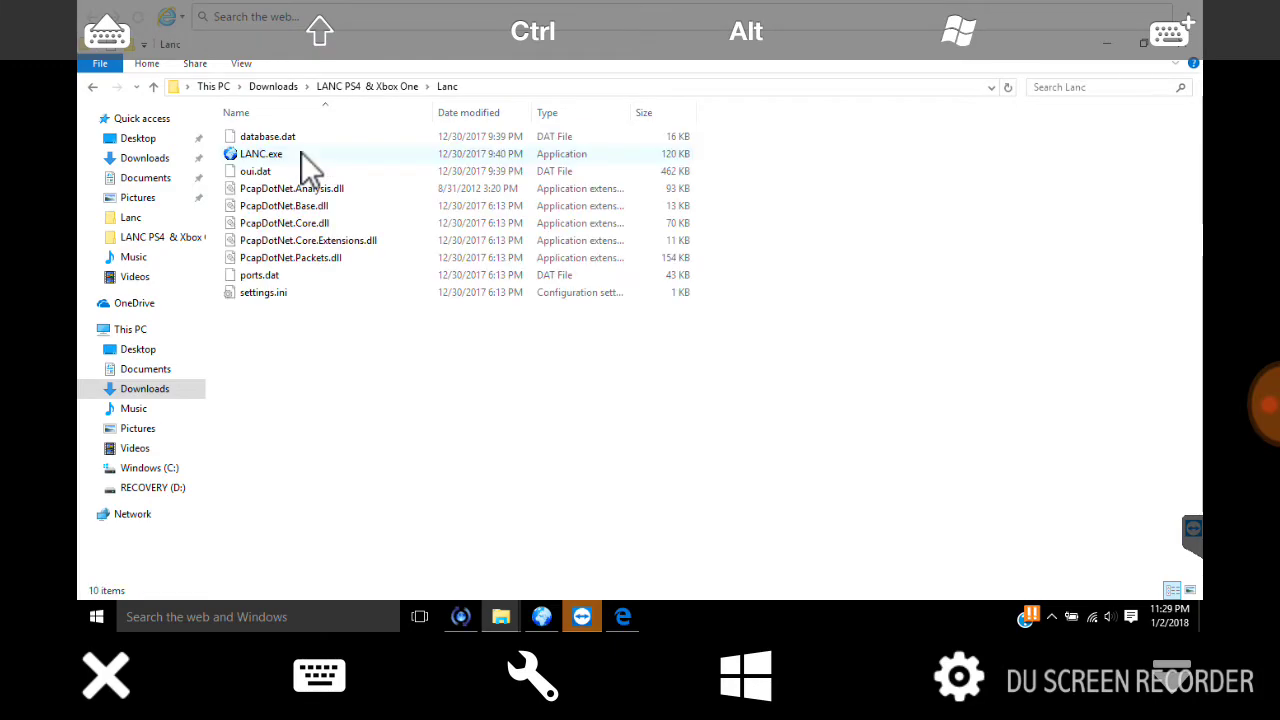
# - Launch LANC.exe and switch its network adapter from Realtek to the Microsoft local-host adapter
pyautogui.doubleClick(301, 152)
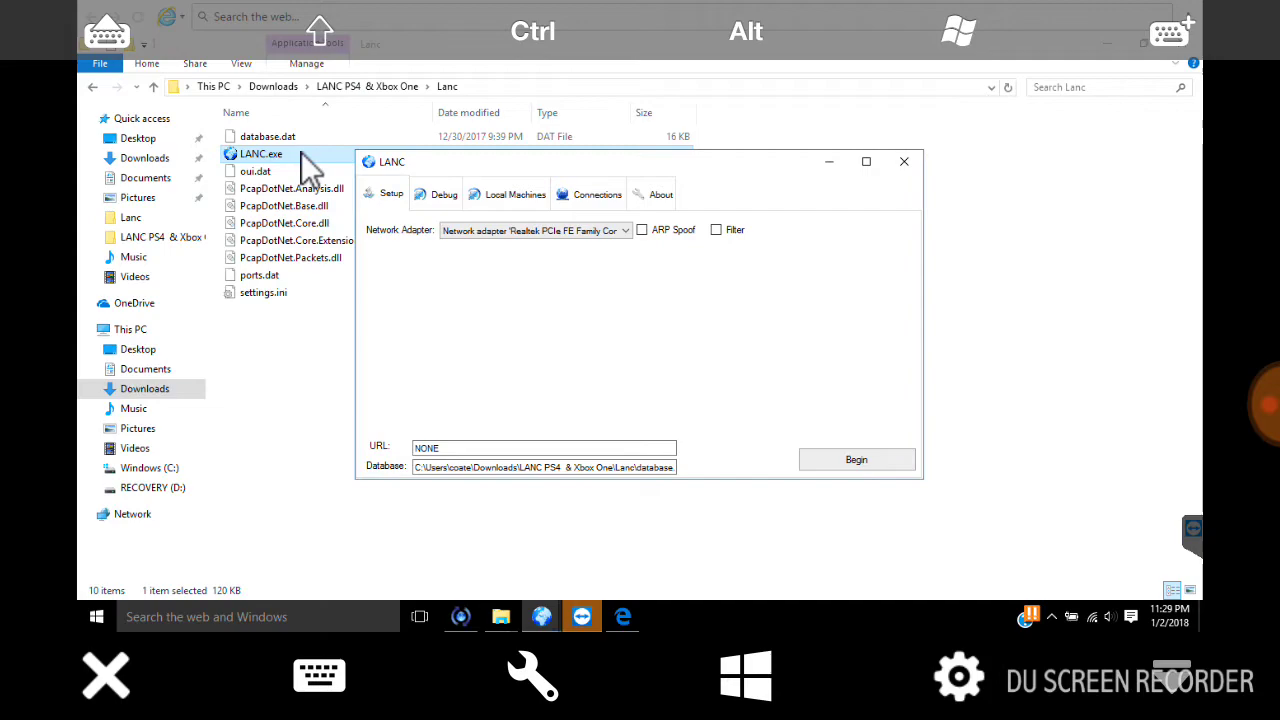
pyautogui.click(577, 232)
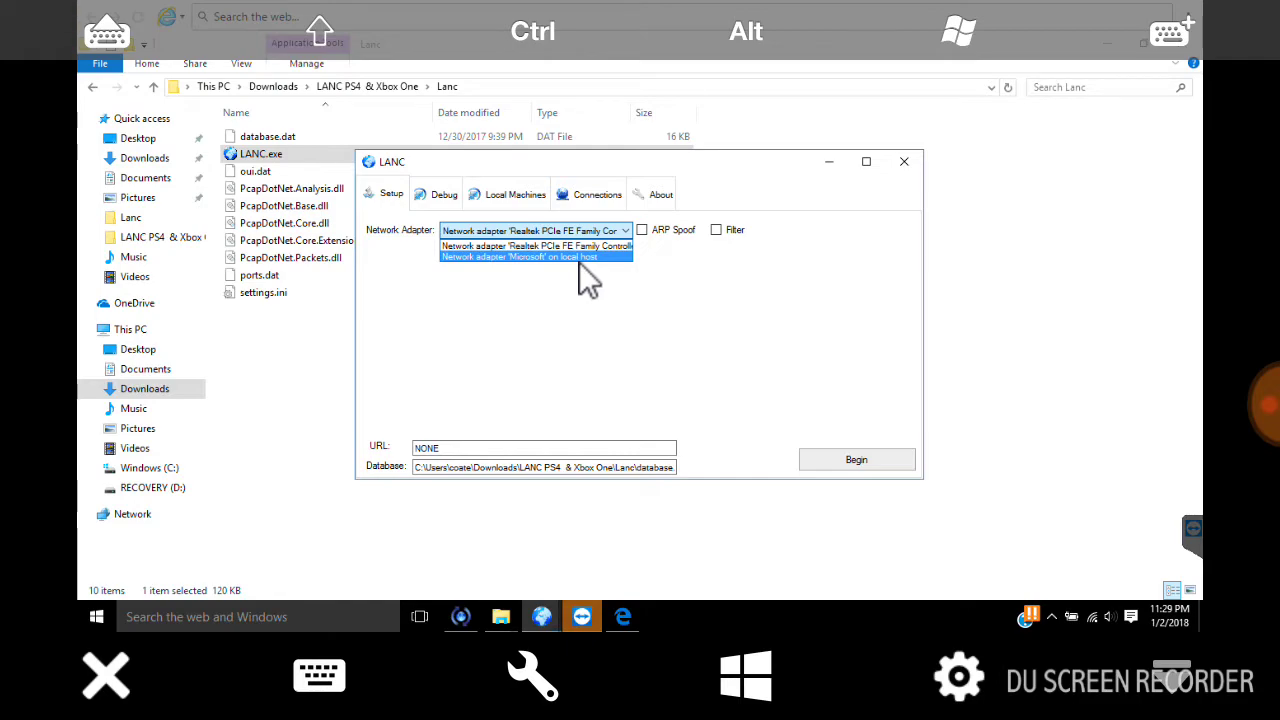
pyautogui.click(585, 264)
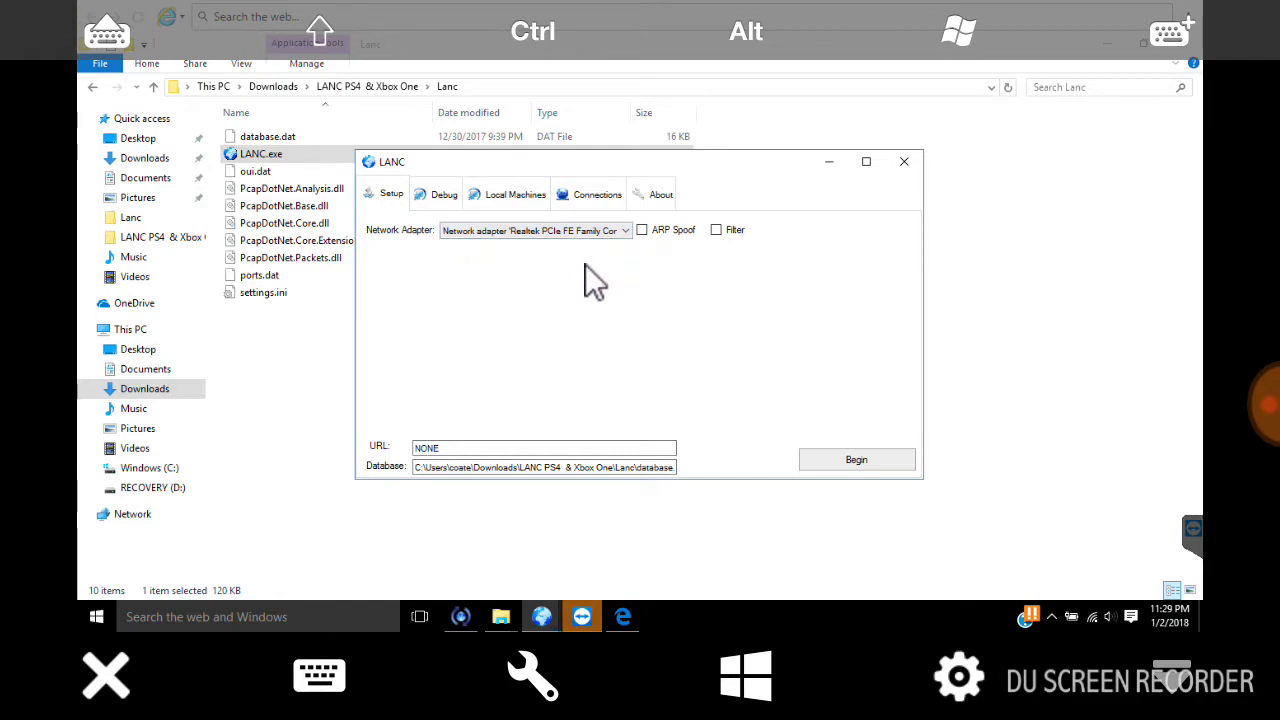
pyautogui.click(567, 229)
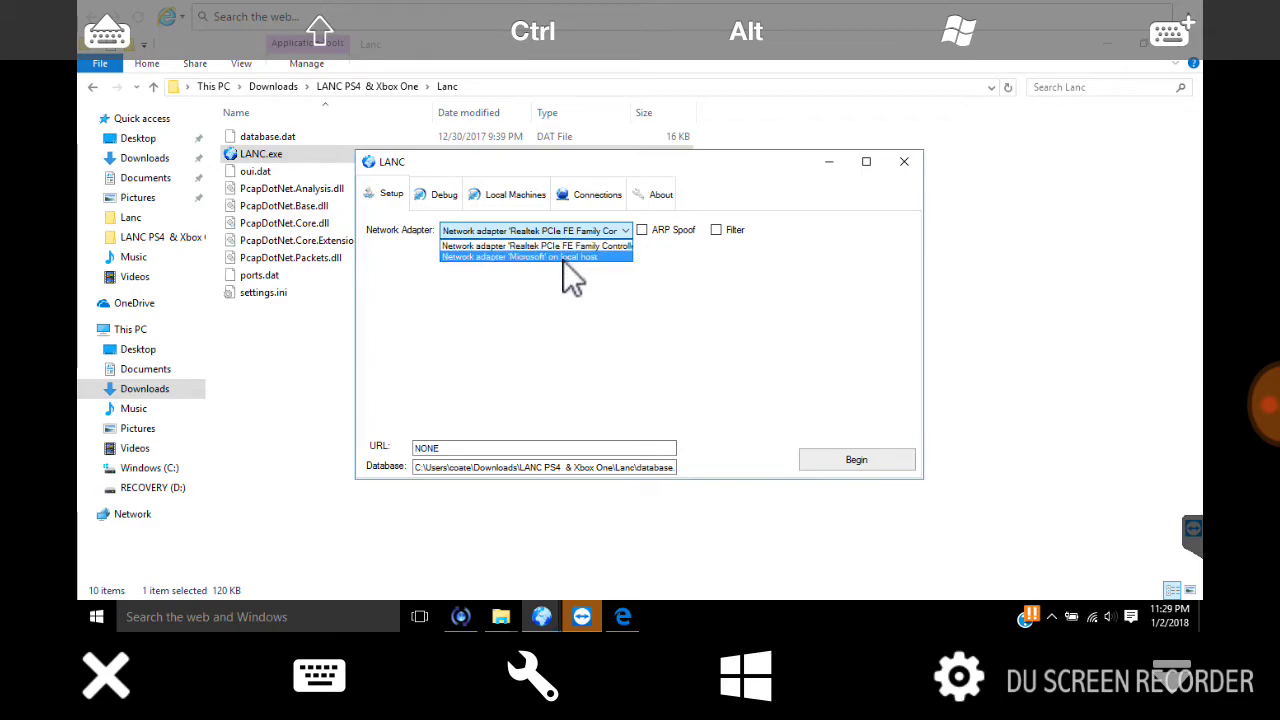
pyautogui.click(563, 257)
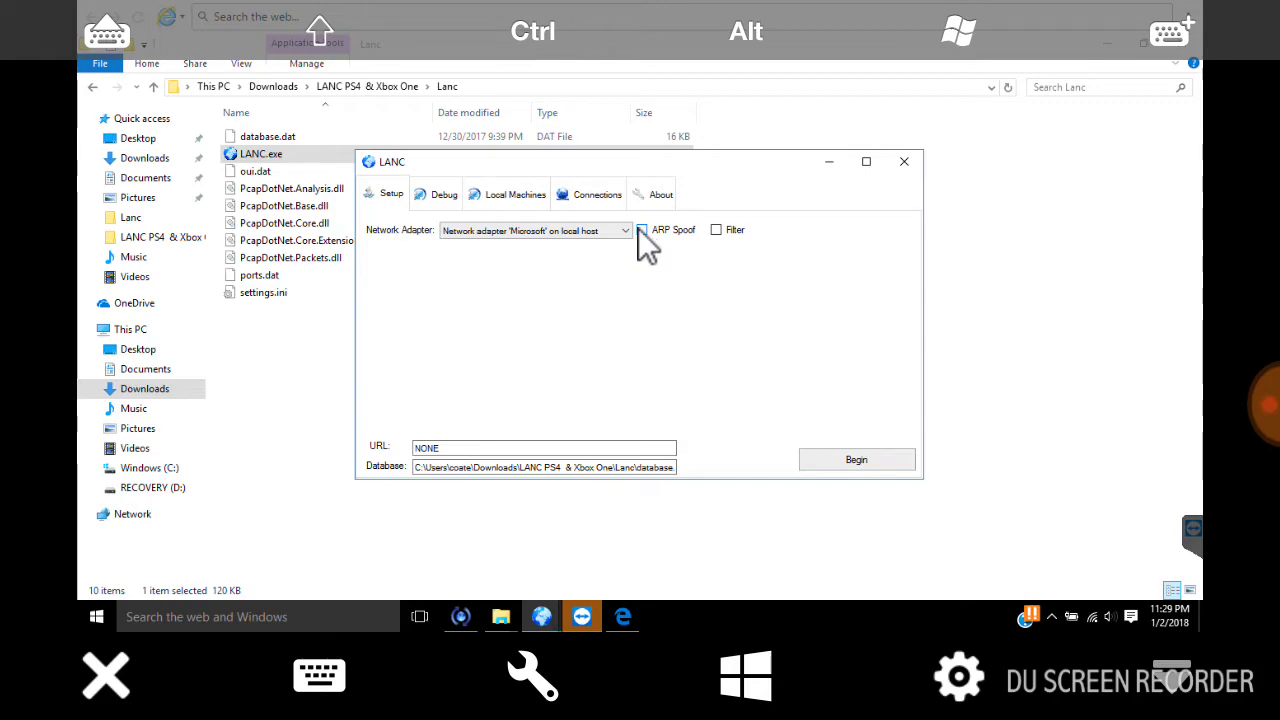
# - Enable filtering with source port 9307 and begin capturing, spoofing 192.168.0.1 to 192.168.0.65
pyautogui.click(716, 231)
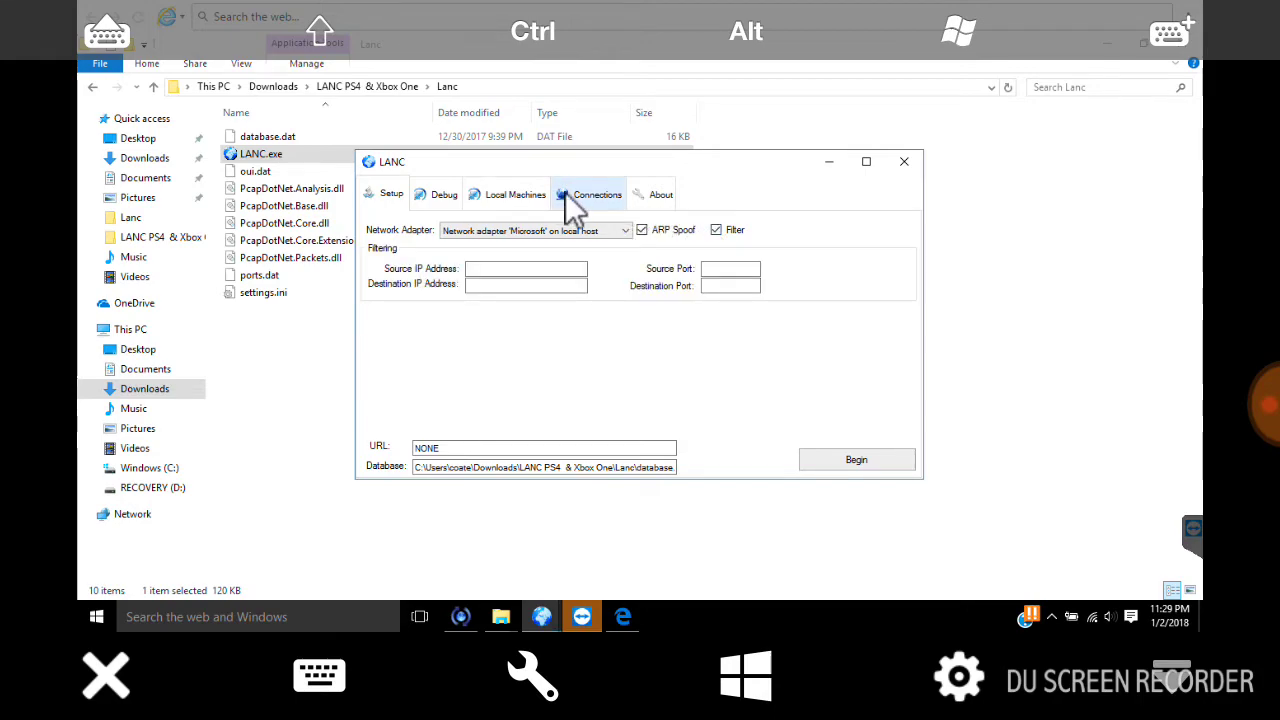
pyautogui.click(575, 200)
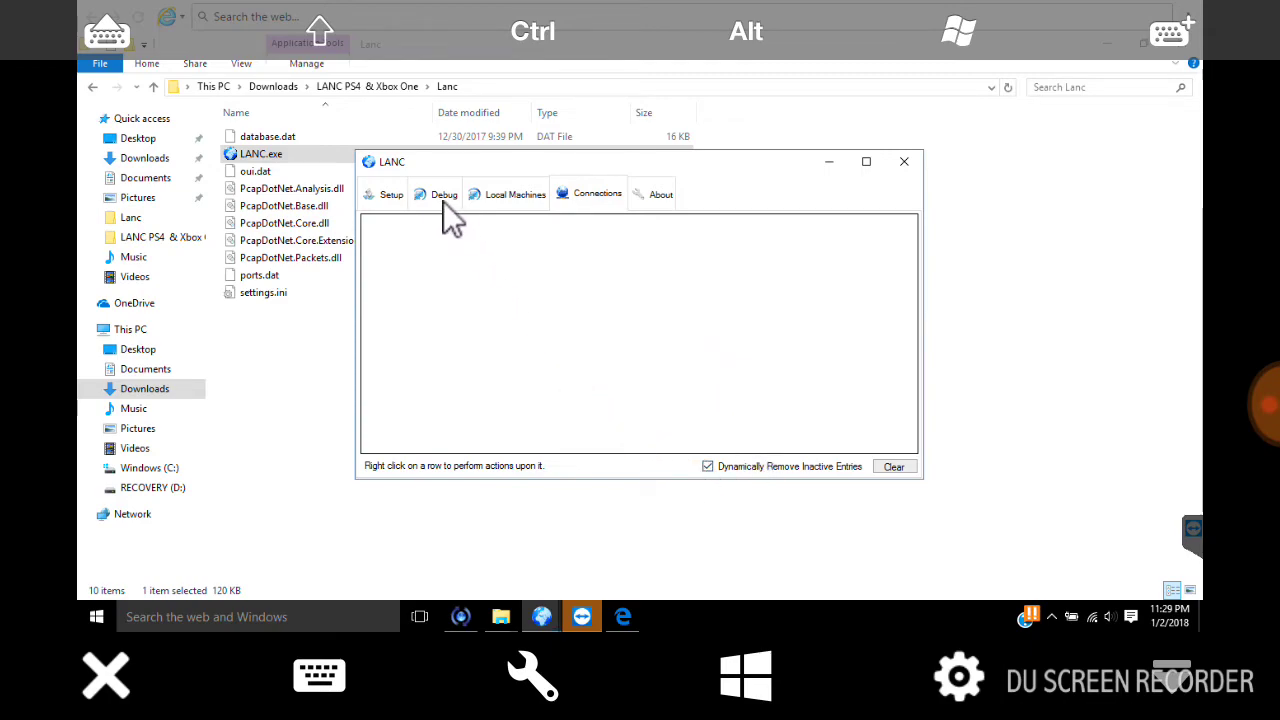
pyautogui.click(477, 196)
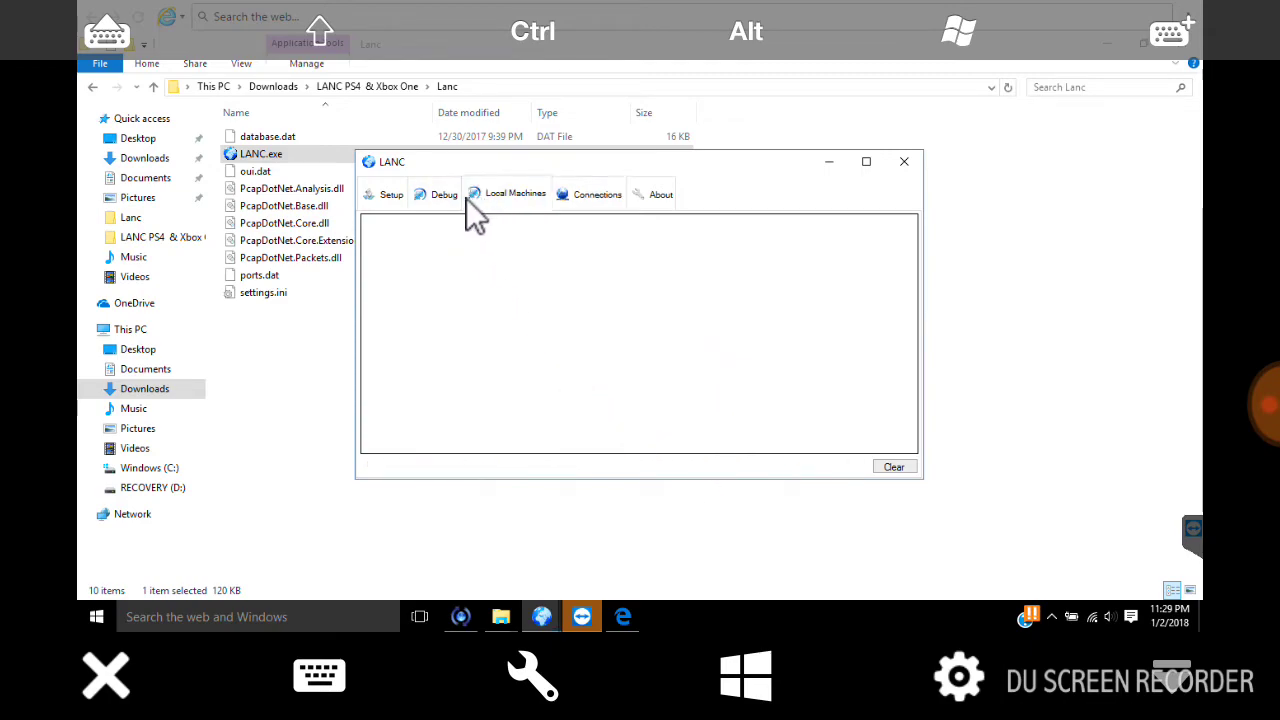
pyautogui.click(391, 200)
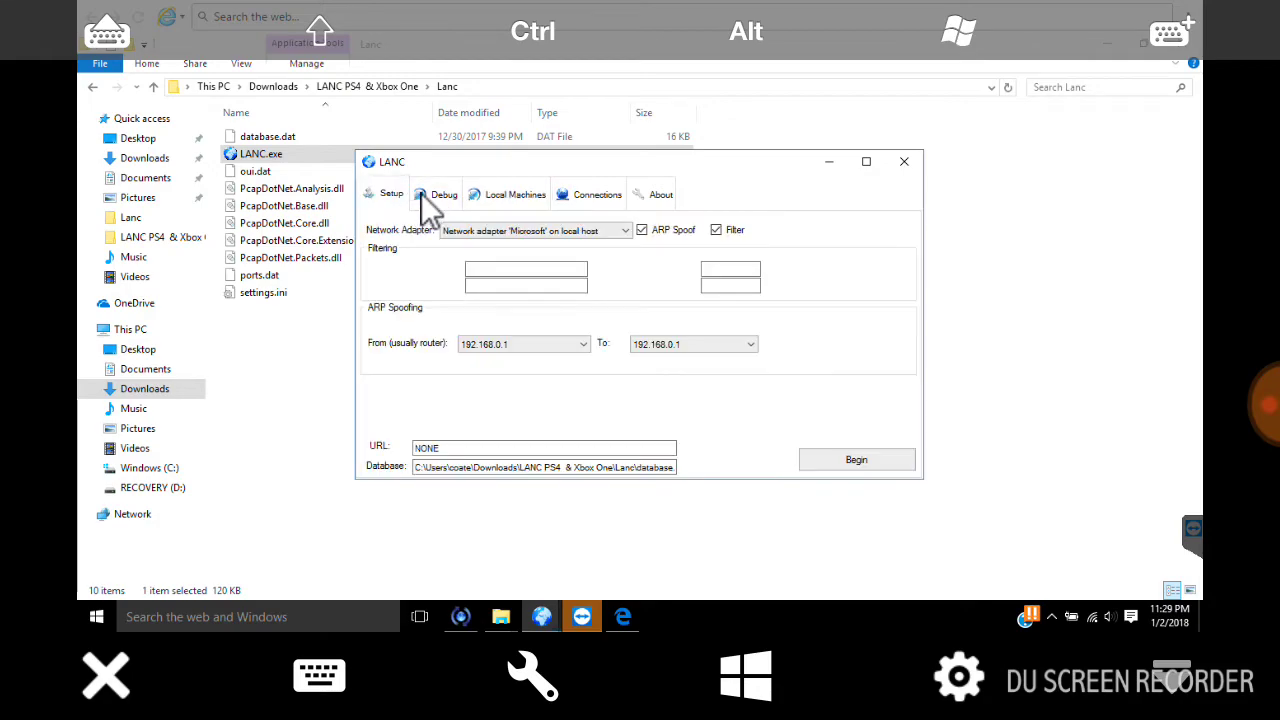
pyautogui.click(735, 270)
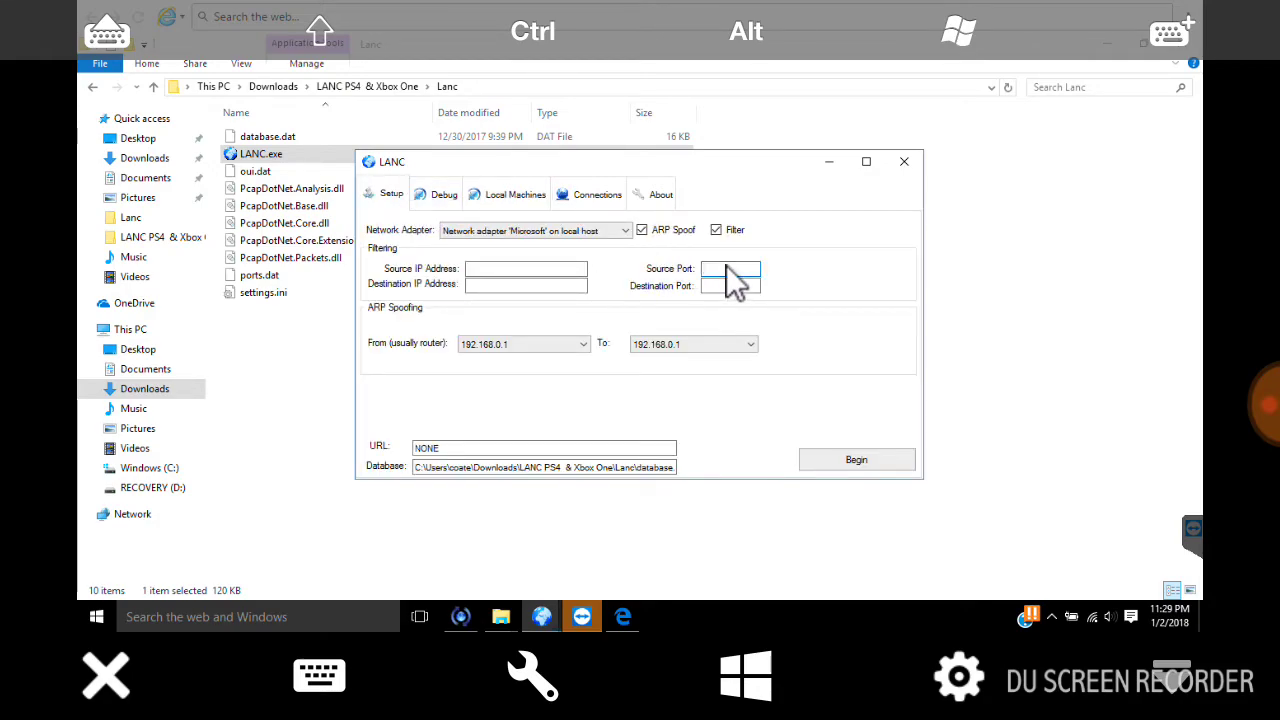
pyautogui.write('9')
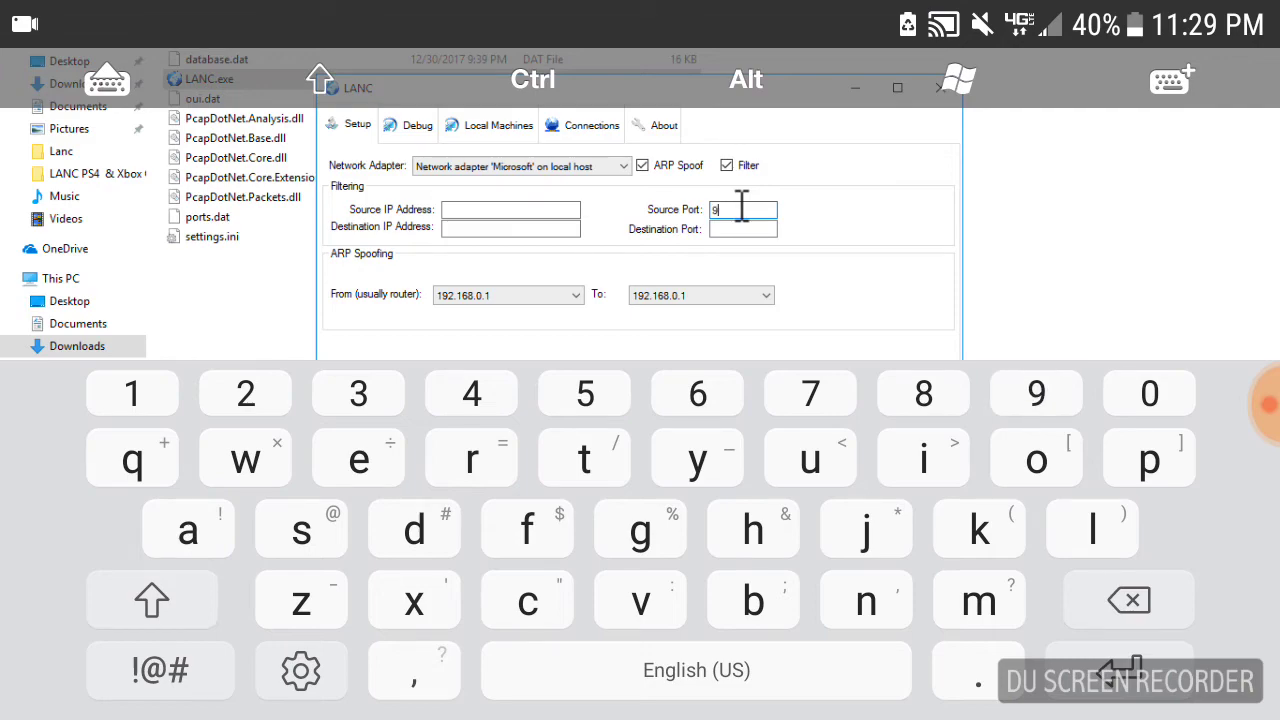
pyautogui.write('307')
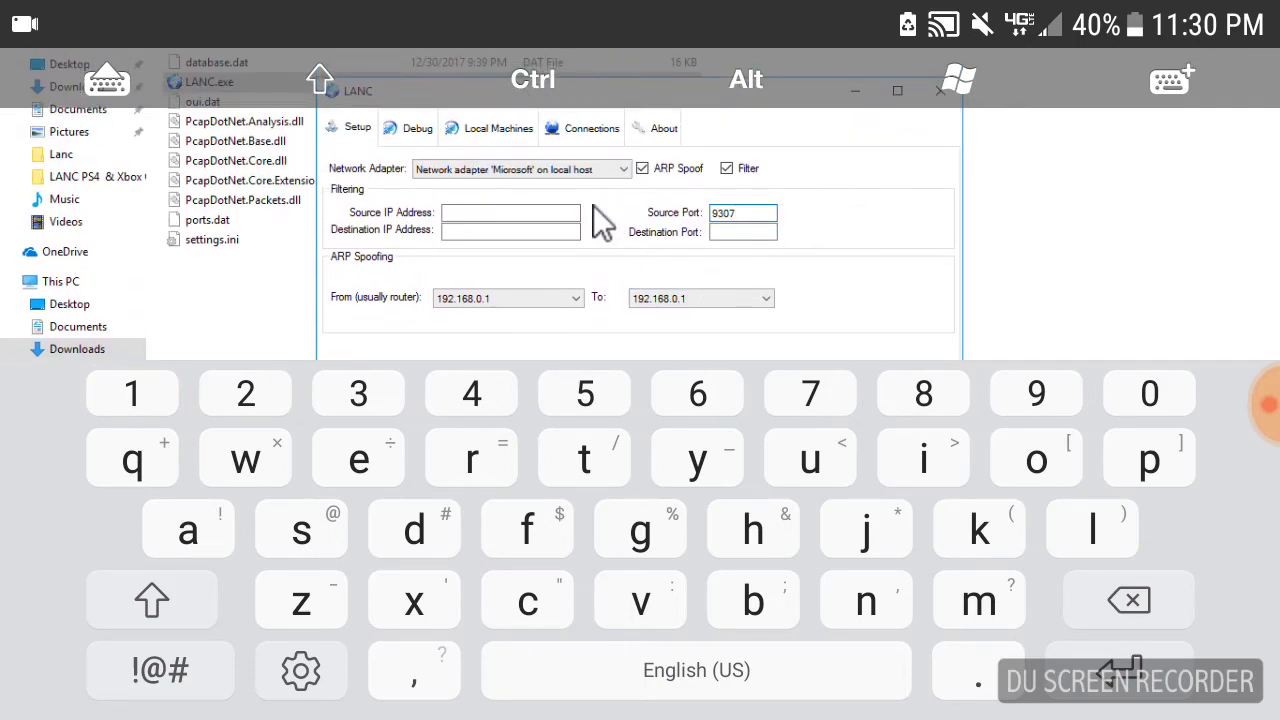
pyautogui.click(1268, 404)
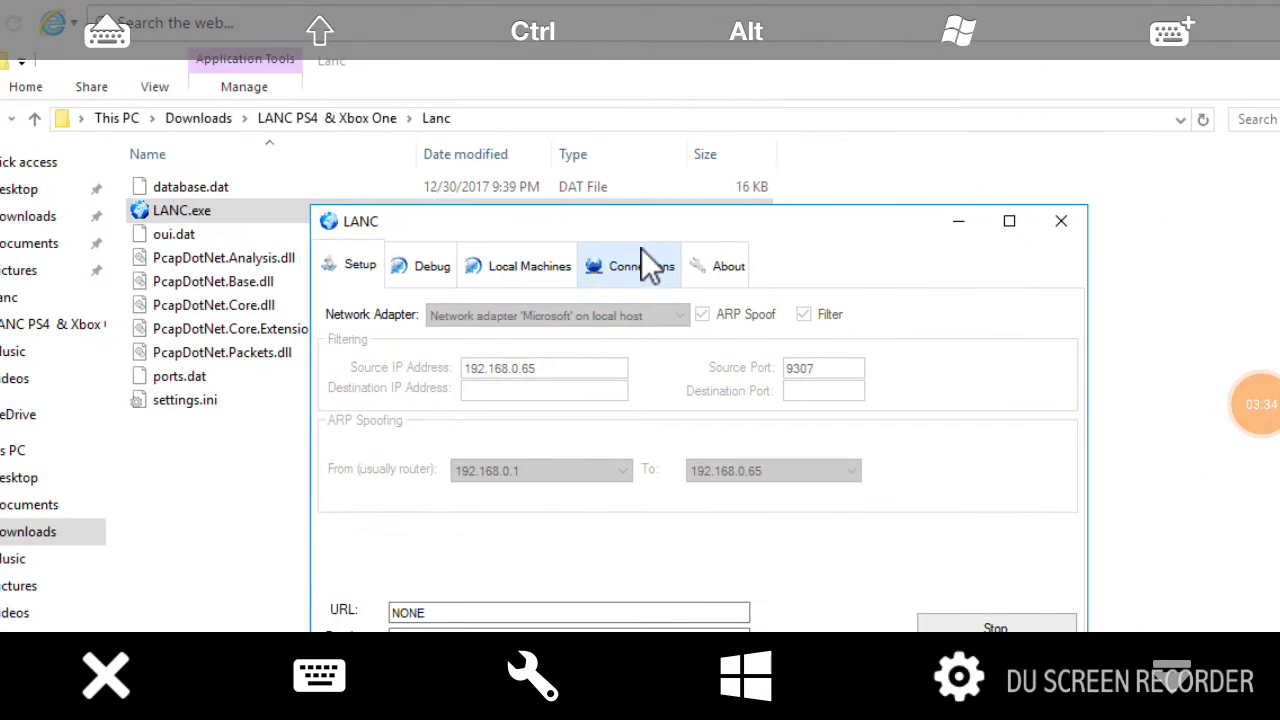
pyautogui.click(642, 250)
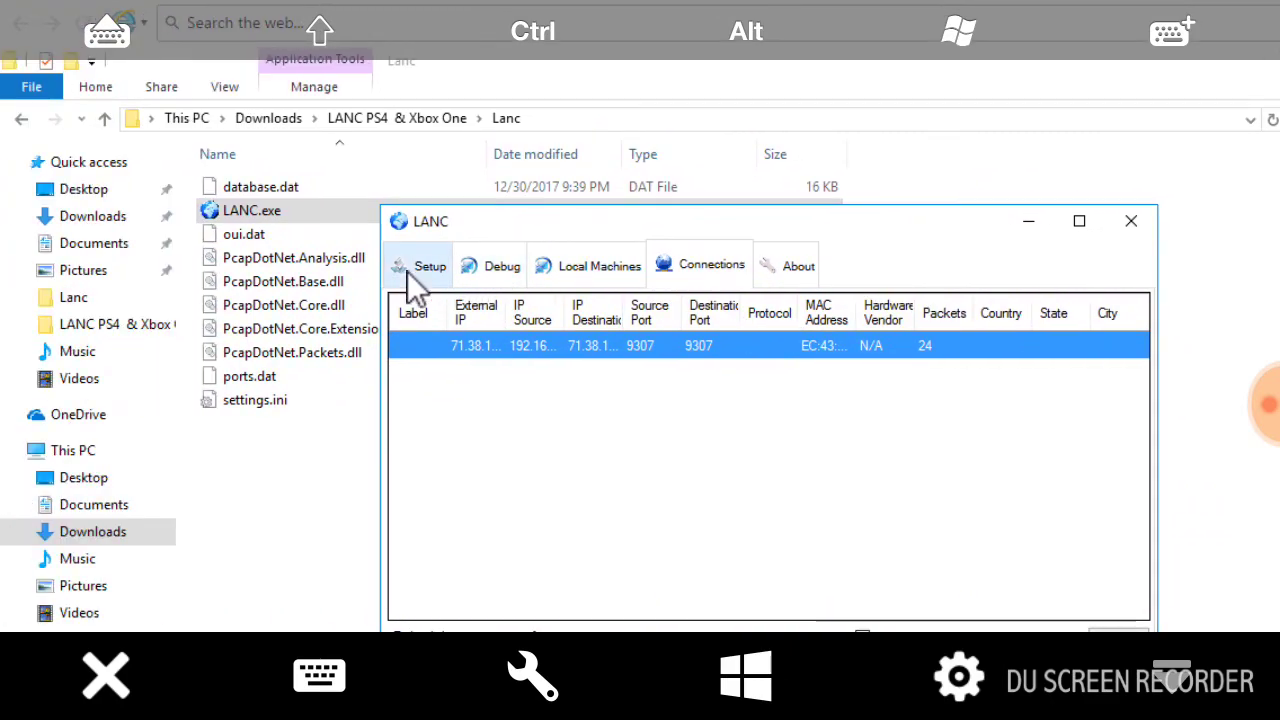
pyautogui.click(410, 270)
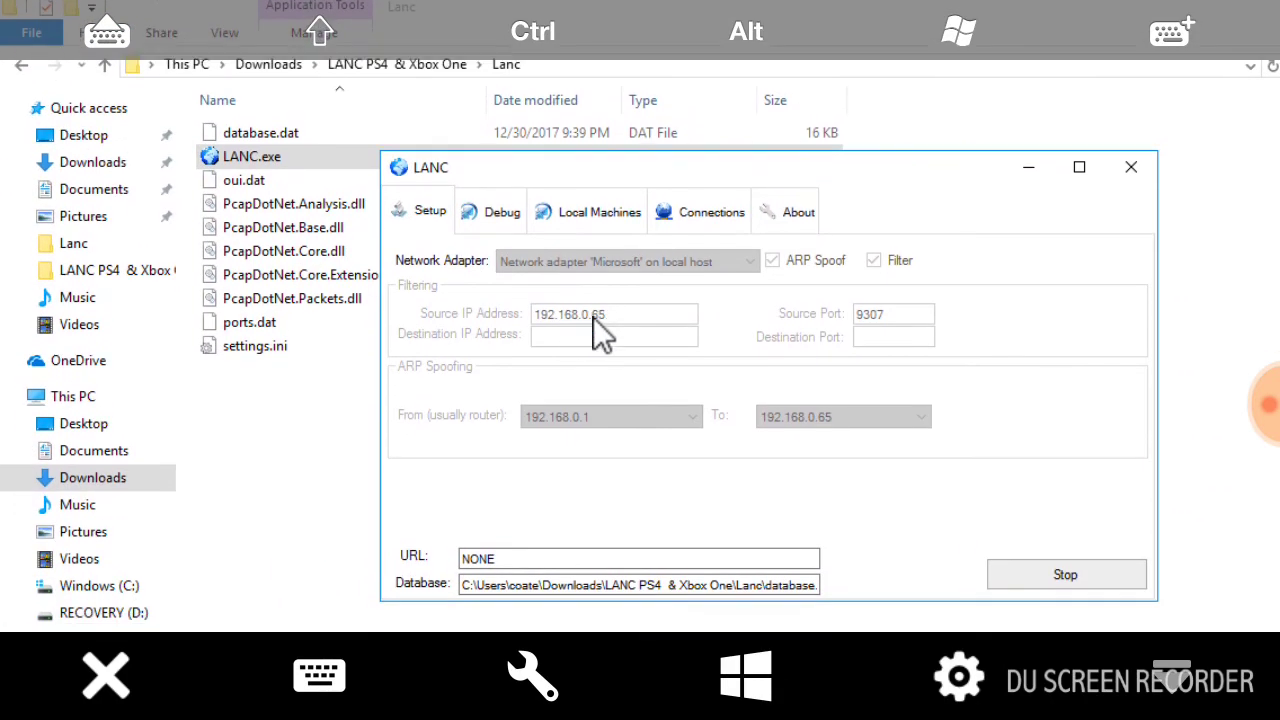